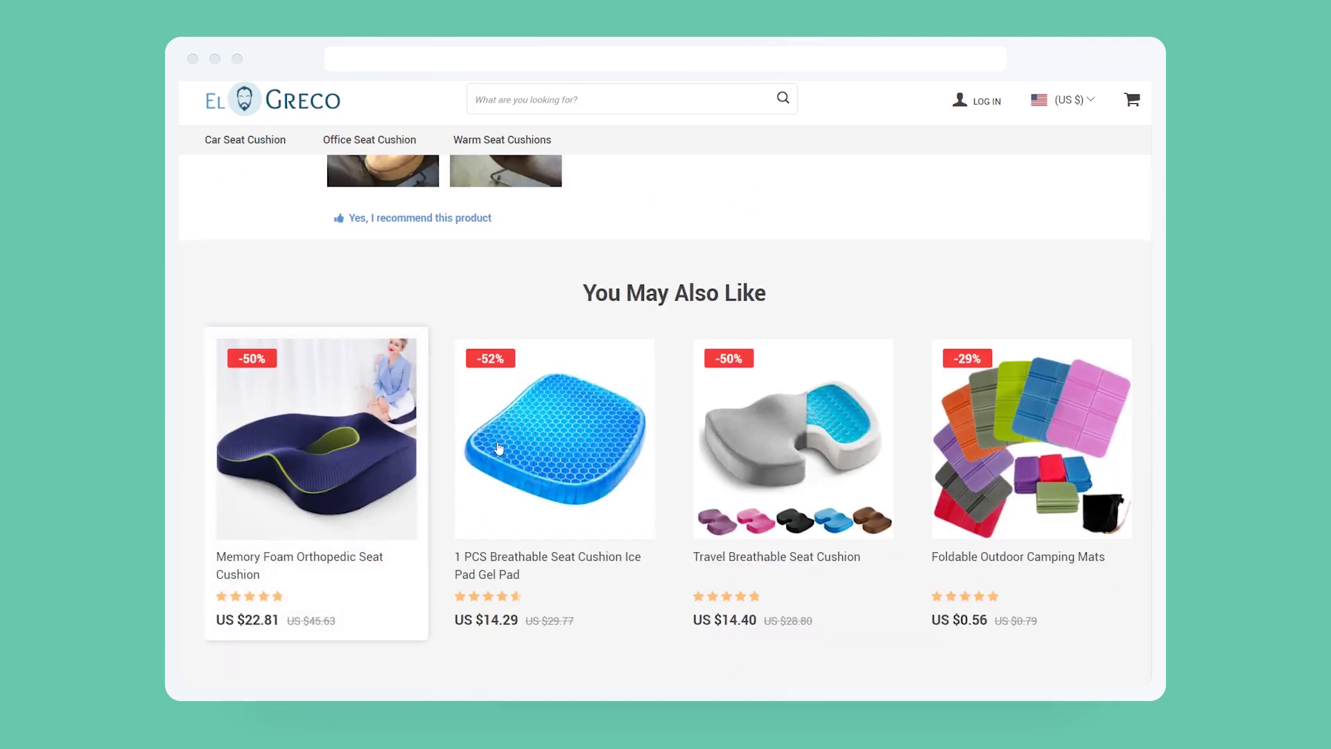
- Open the Foldable Outdoor Camping Mats product card in the You May Also Like suggestions
click(1000, 405)
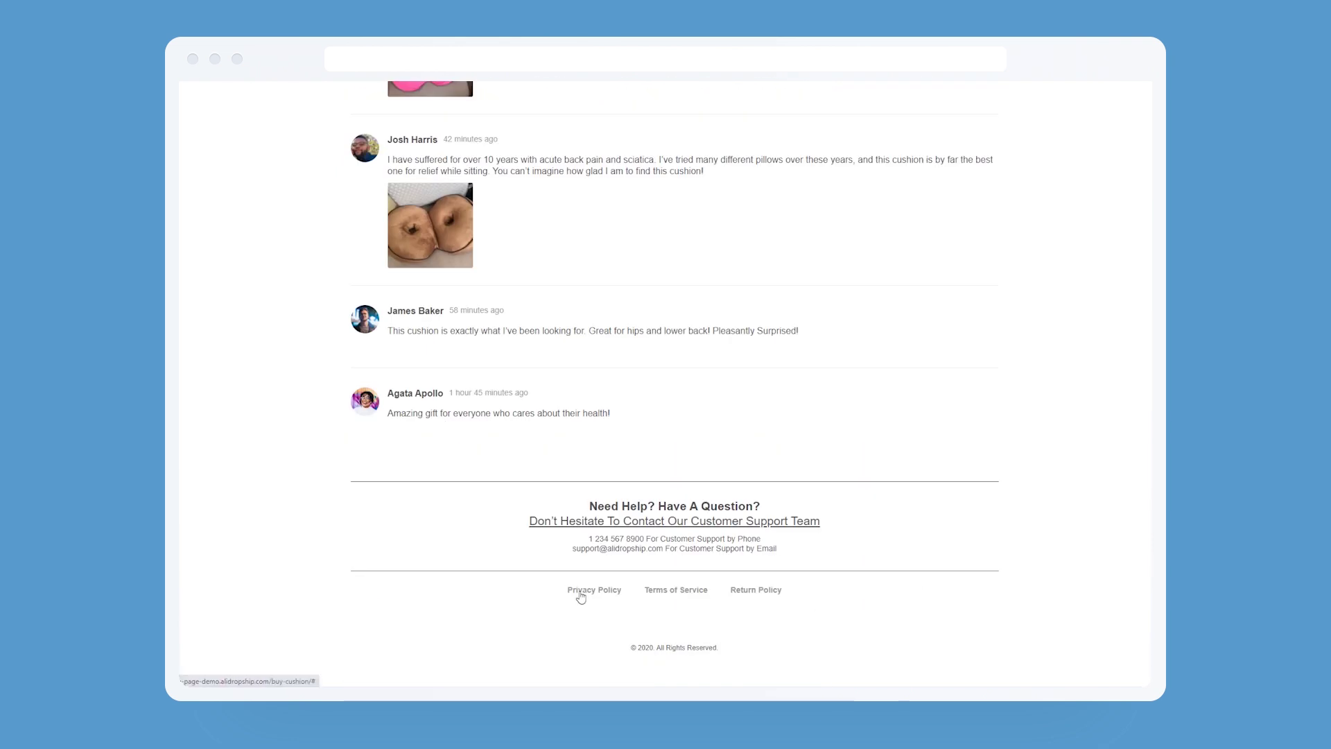
- Jump to the demo article's comments and footer, view and dismiss the Privacy Policy, then scroll back up
click(595, 590)
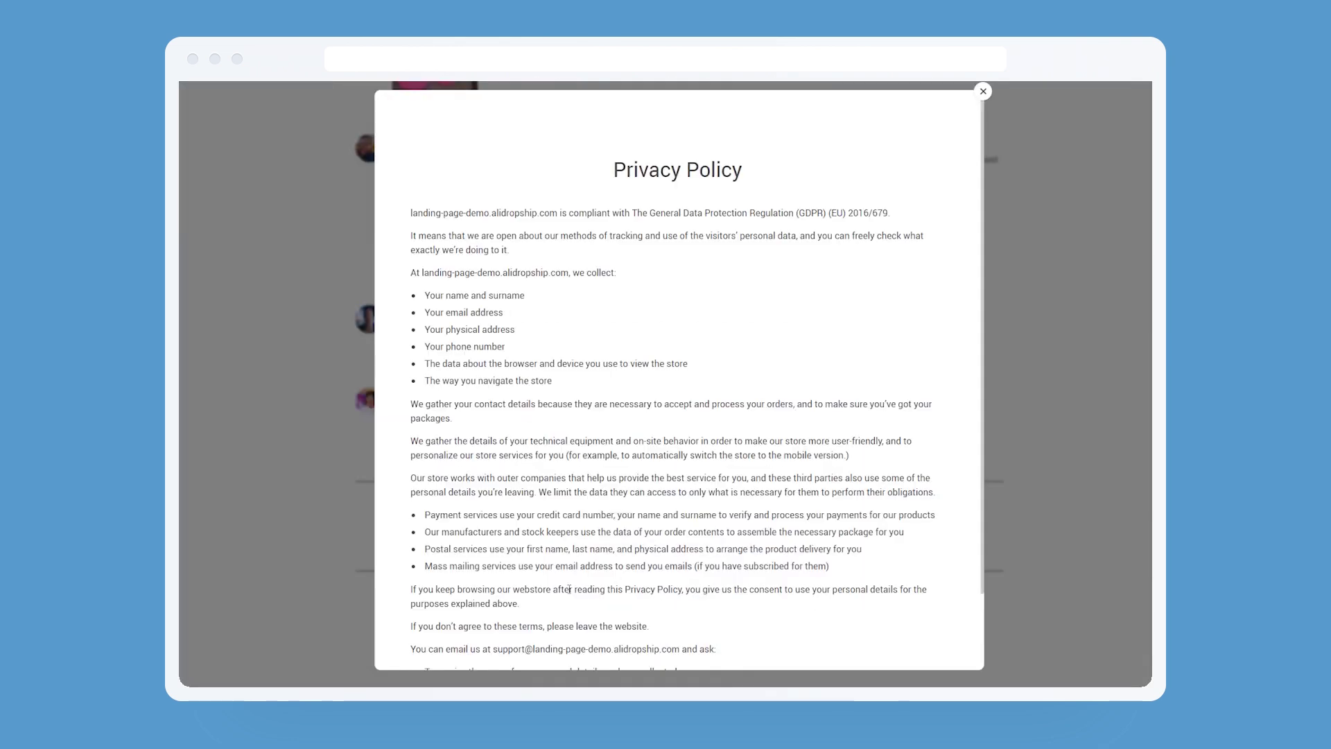
click(985, 103)
scroll(1038, 327, up, 20)
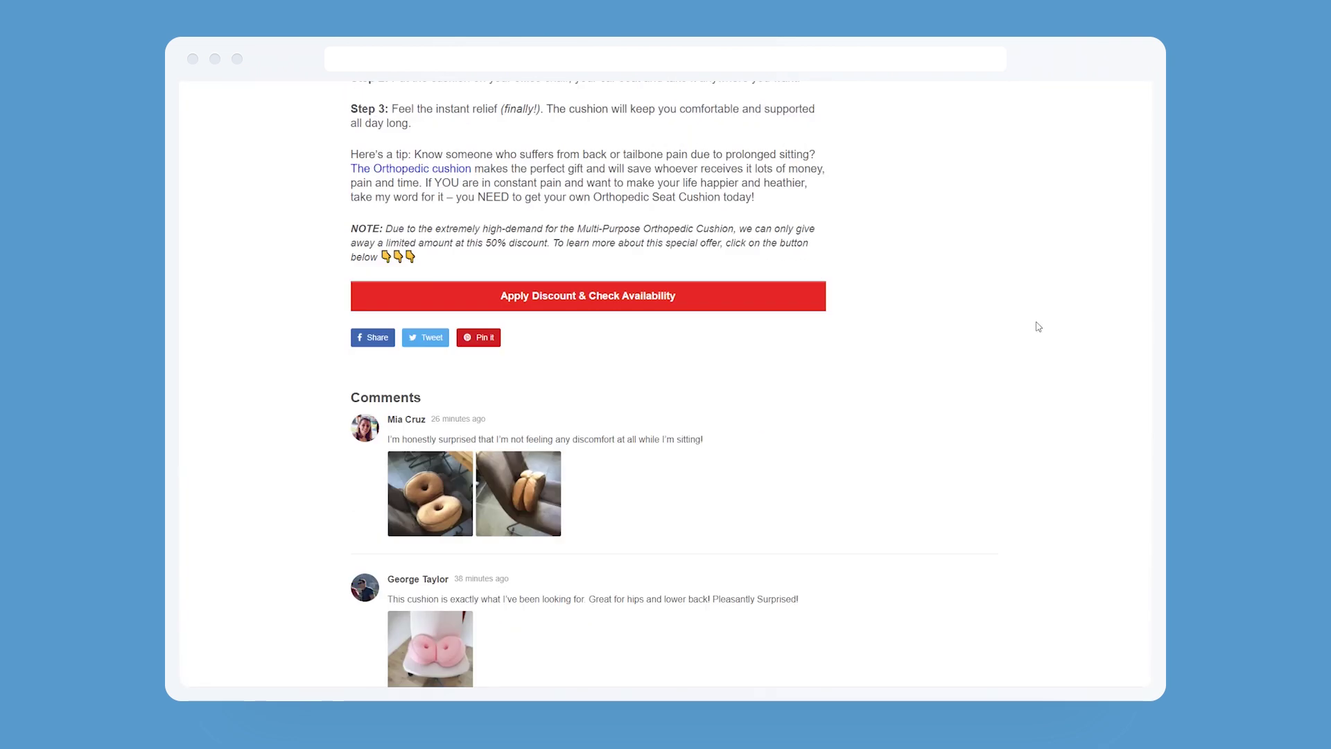
scroll(1038, 327, up, 8)
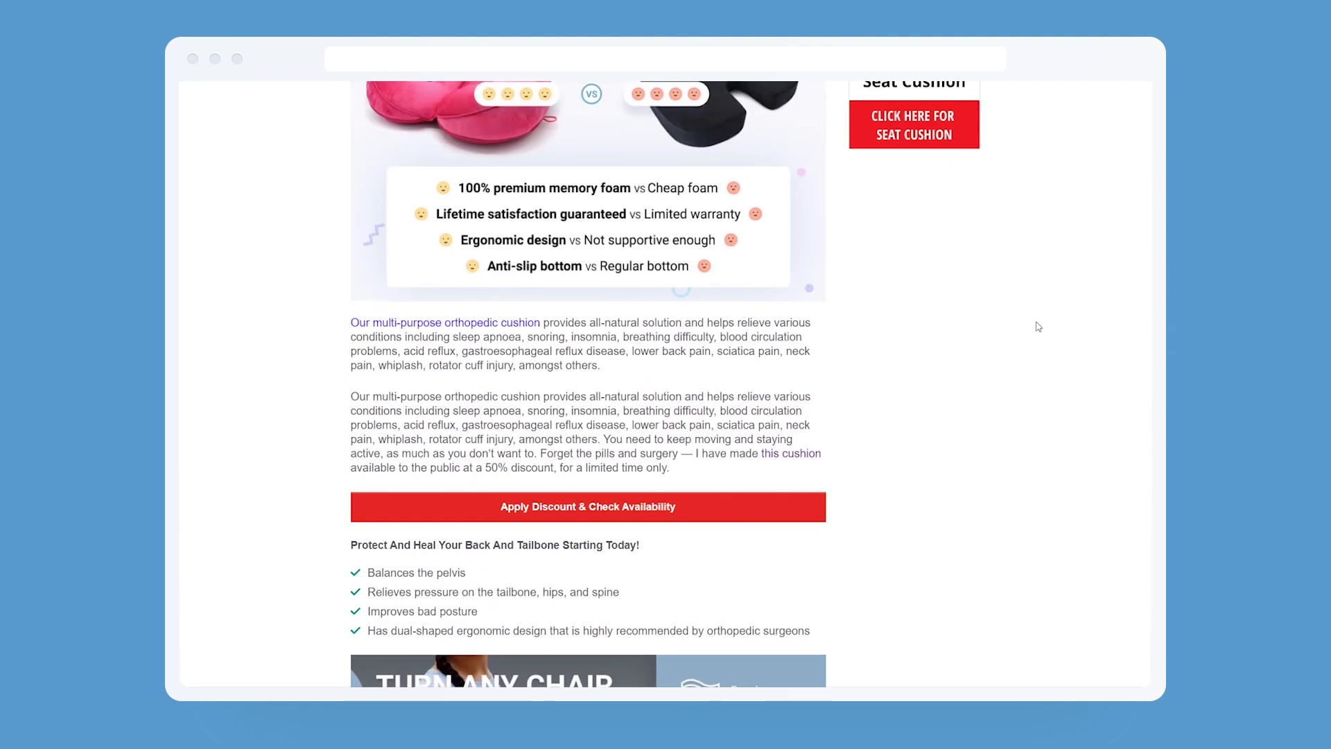
scroll(1038, 327, up, 8)
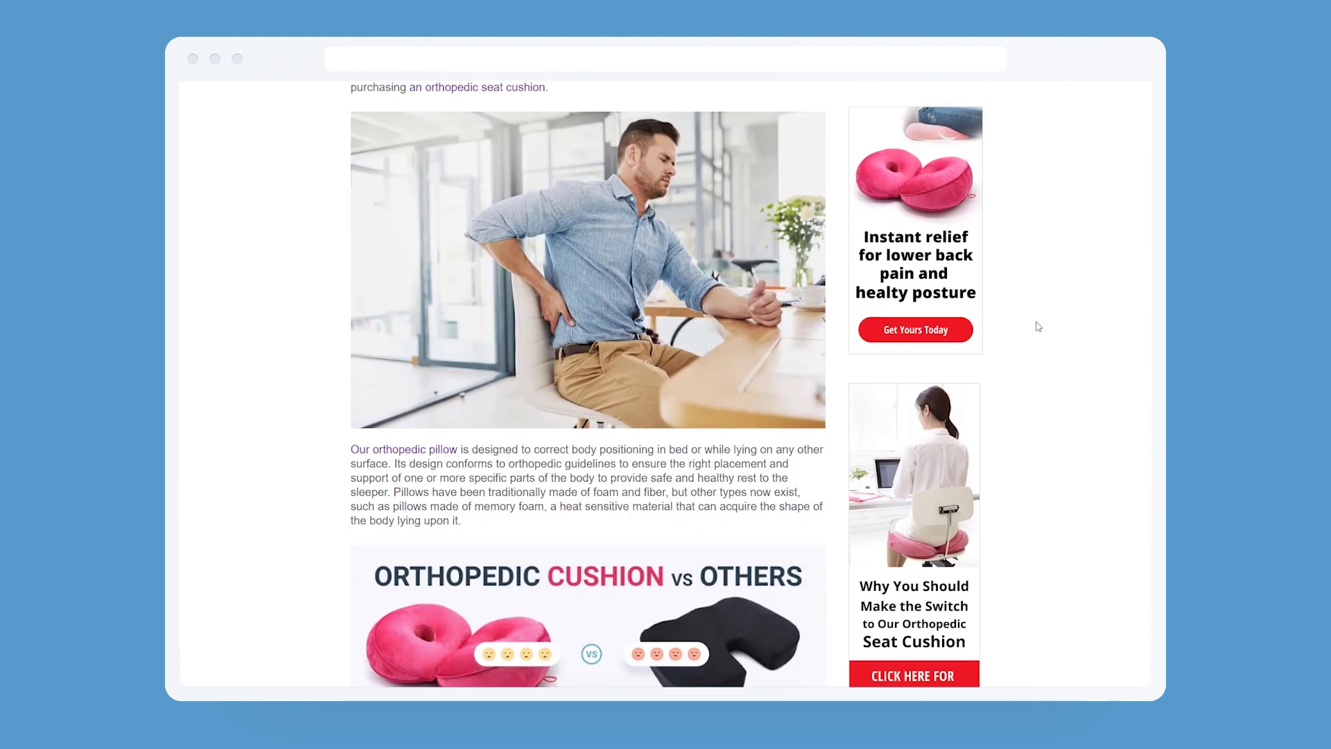
scroll(1038, 326, up, 4)
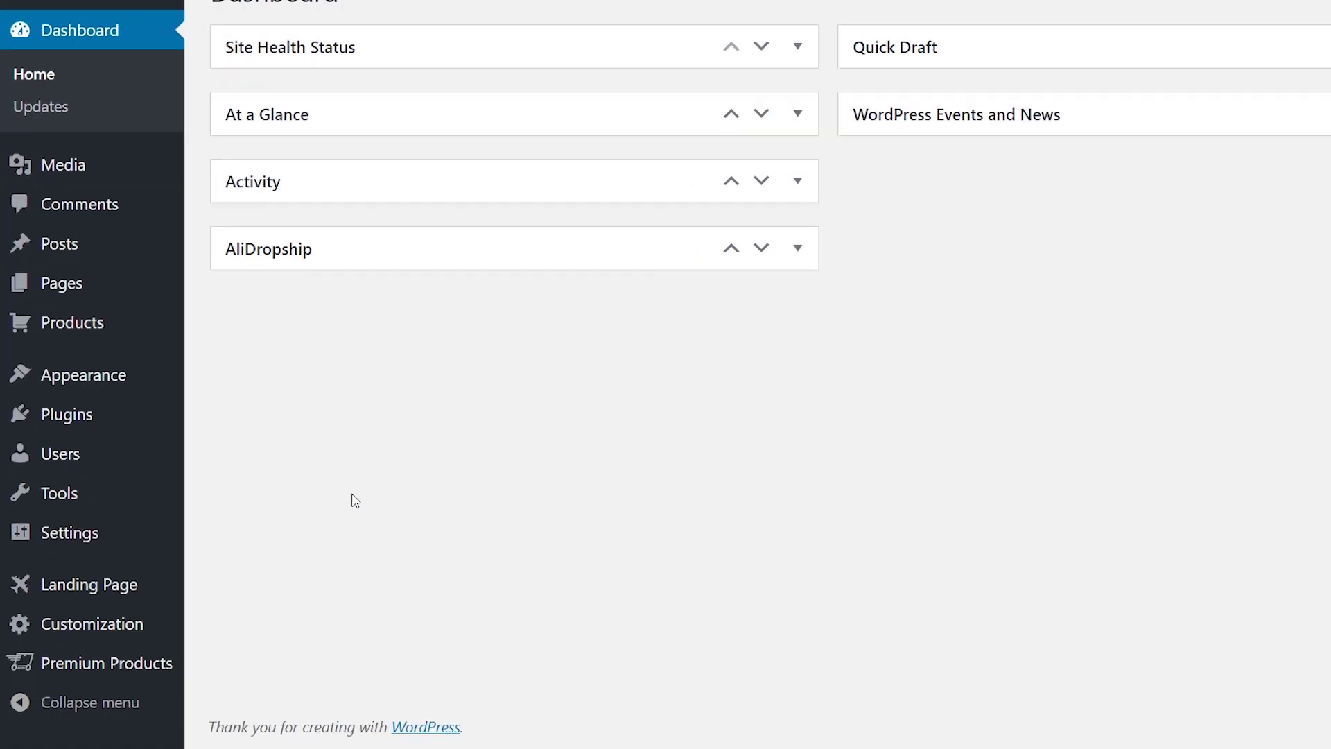
- Create a new Two-Page Sales Funnel landing page linked to the Orthopedic Seat Cushion product
mouse_move(149, 534)
click(349, 514)
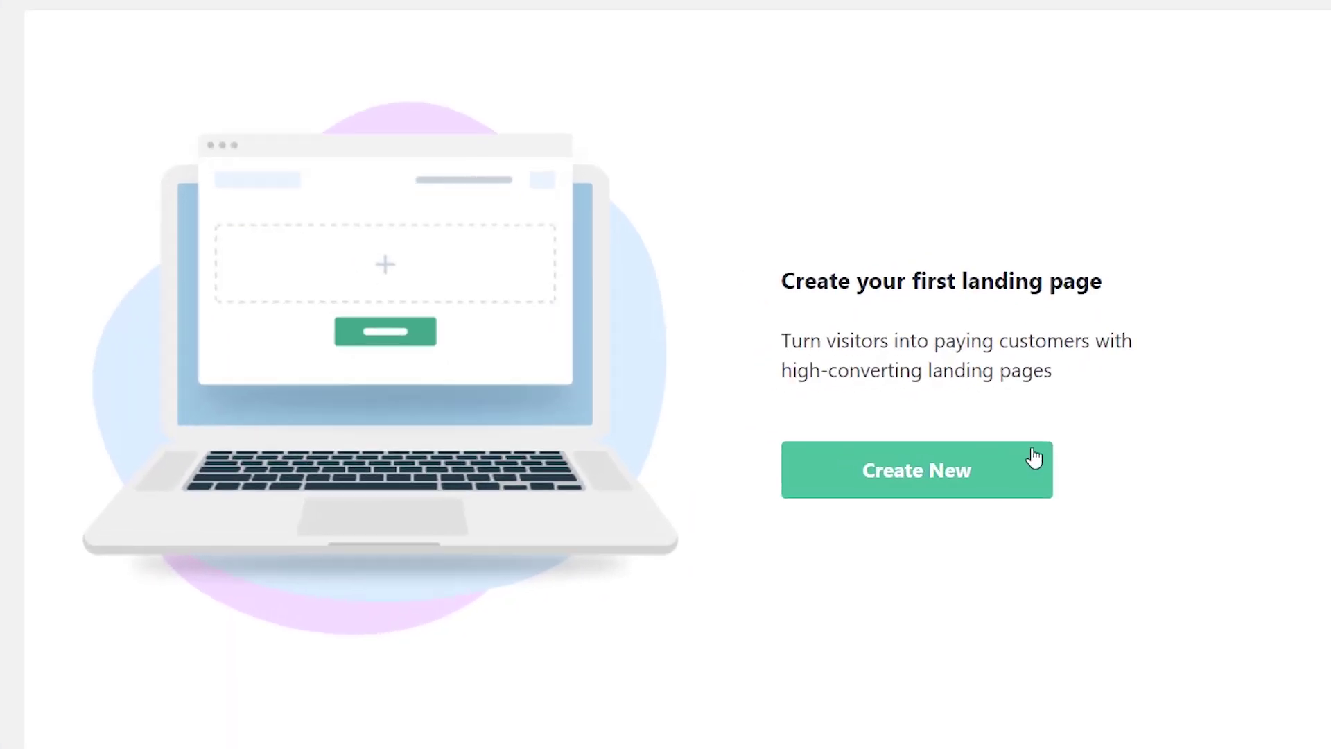
click(1057, 457)
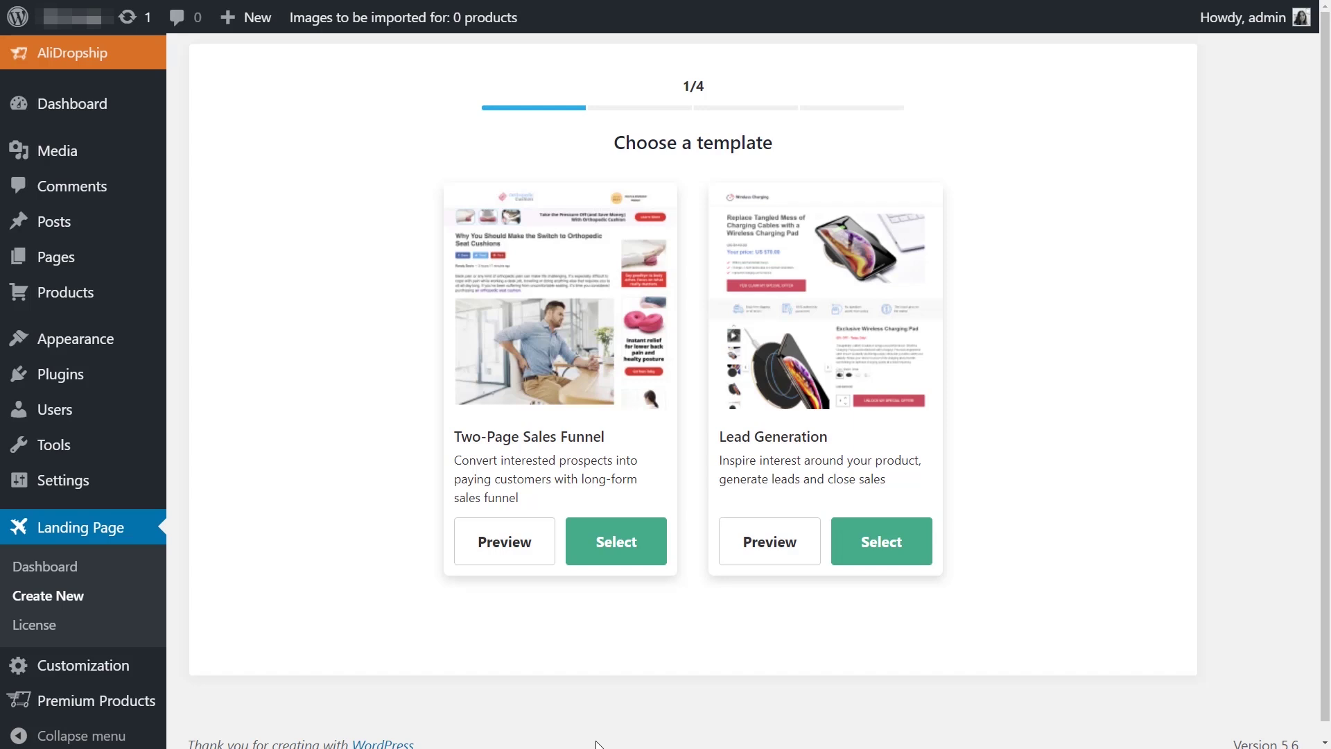
click(606, 552)
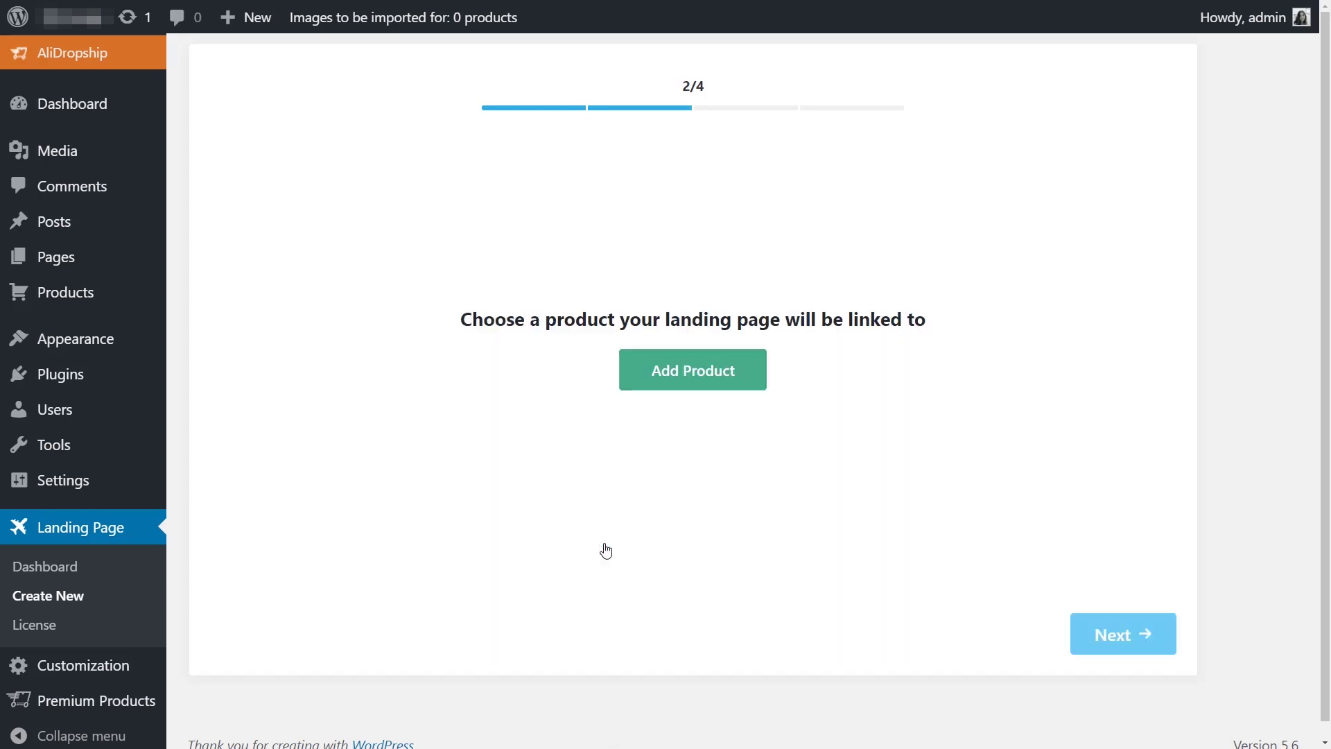
click(671, 382)
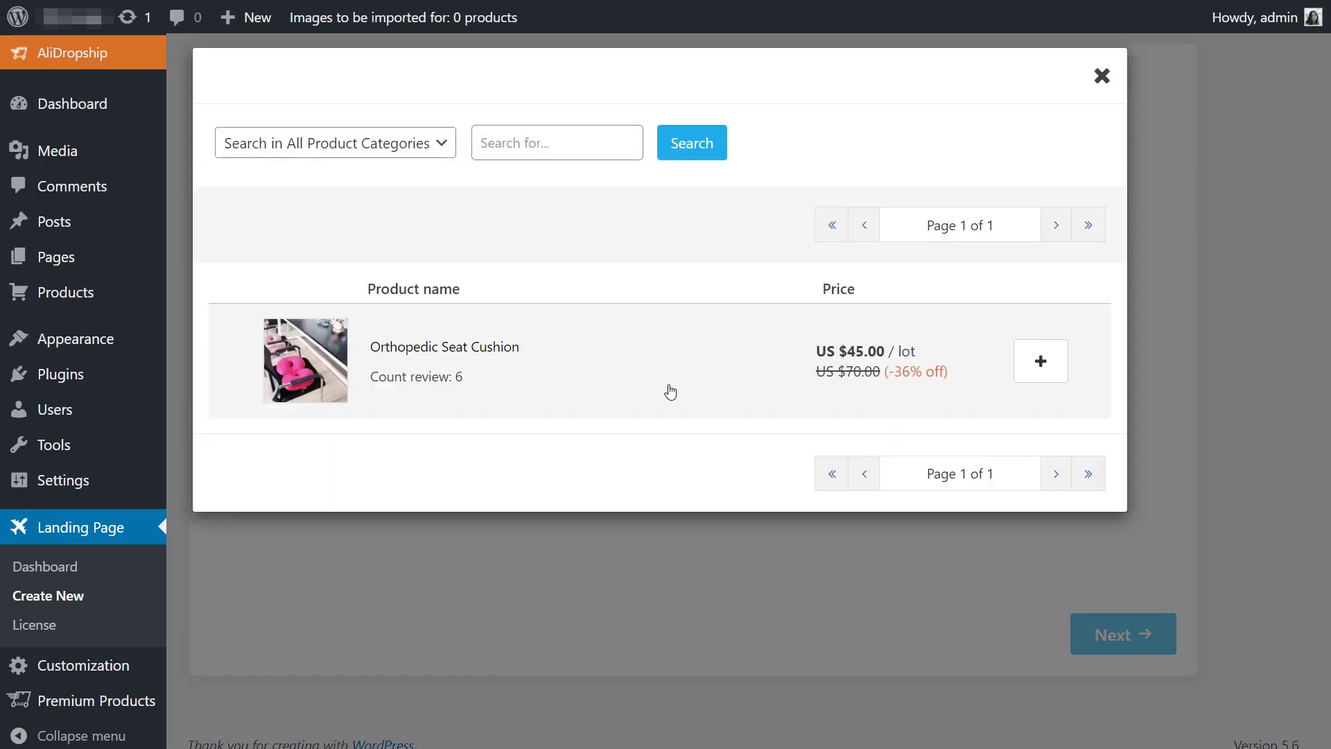
click(1040, 362)
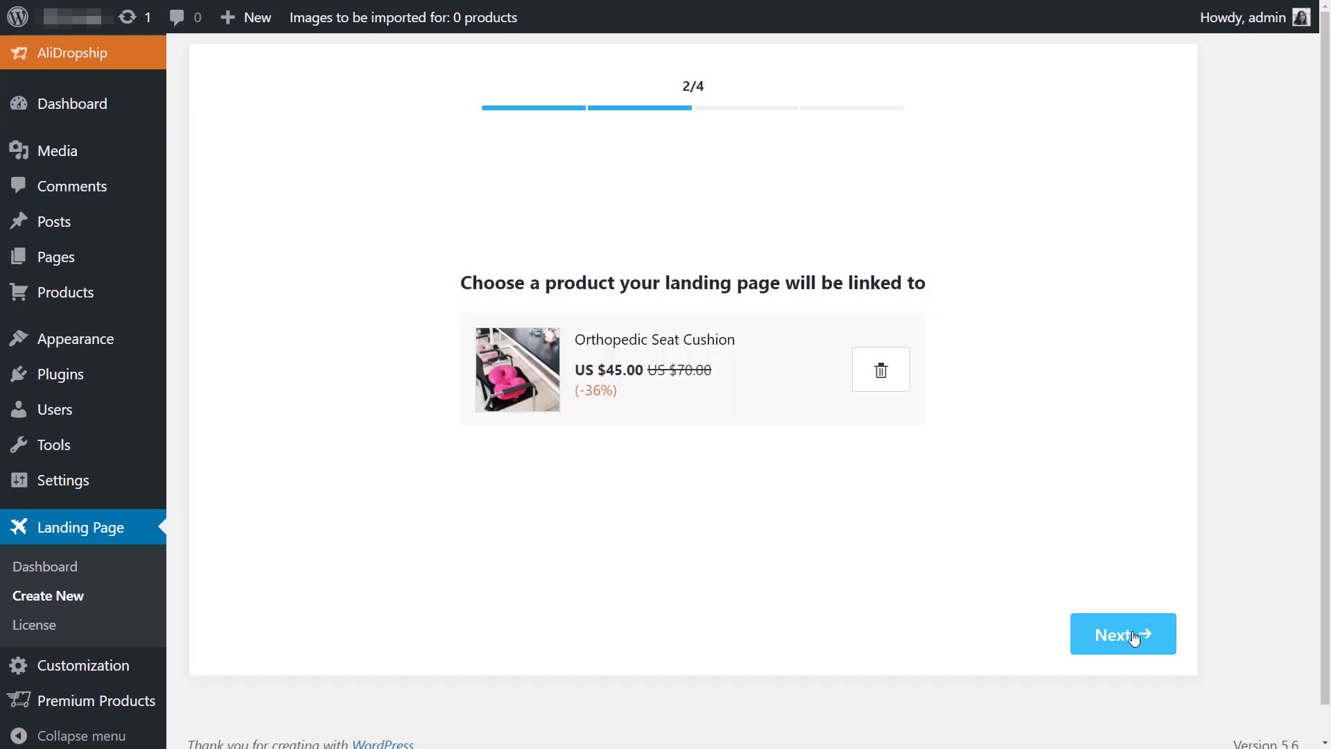
click(1133, 635)
- Name the page 'cushion', set its URL ending to cushion, and save the setup
text(cushion)
click(1130, 635)
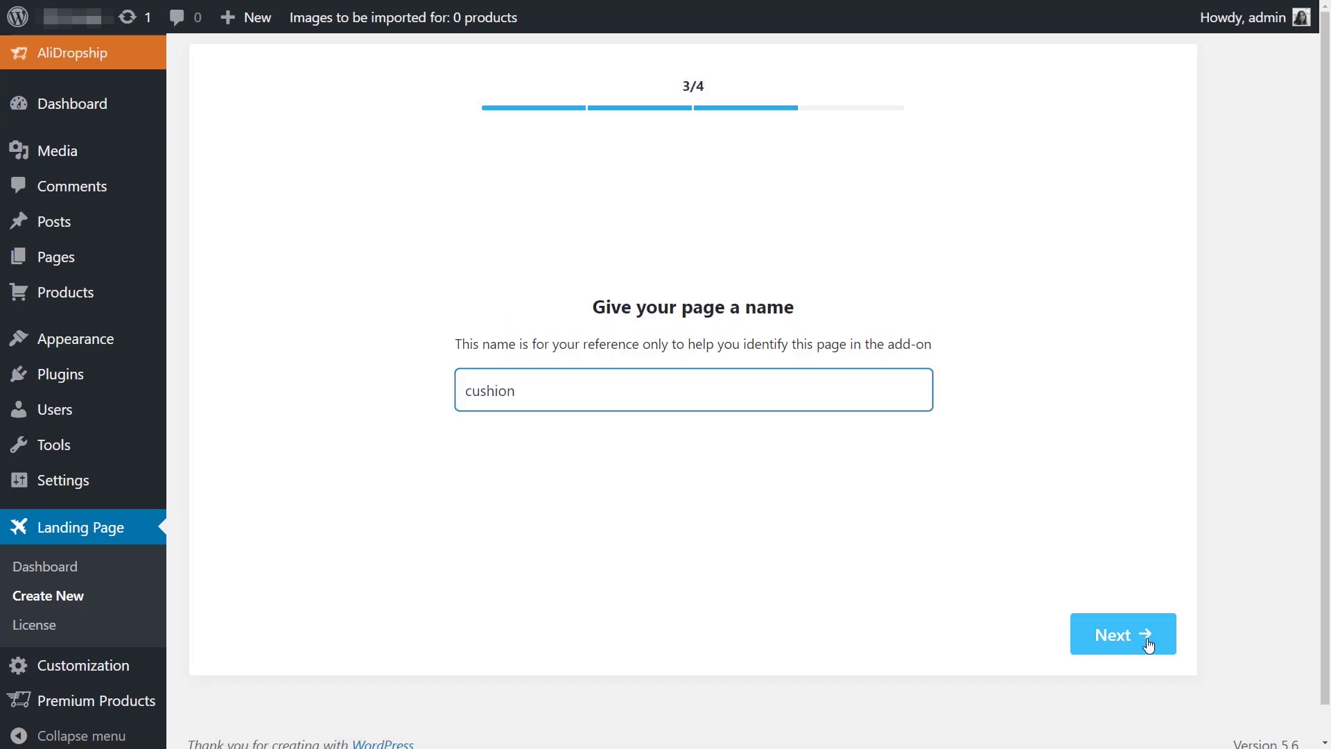
click(703, 360)
text(cushion)
click(707, 436)
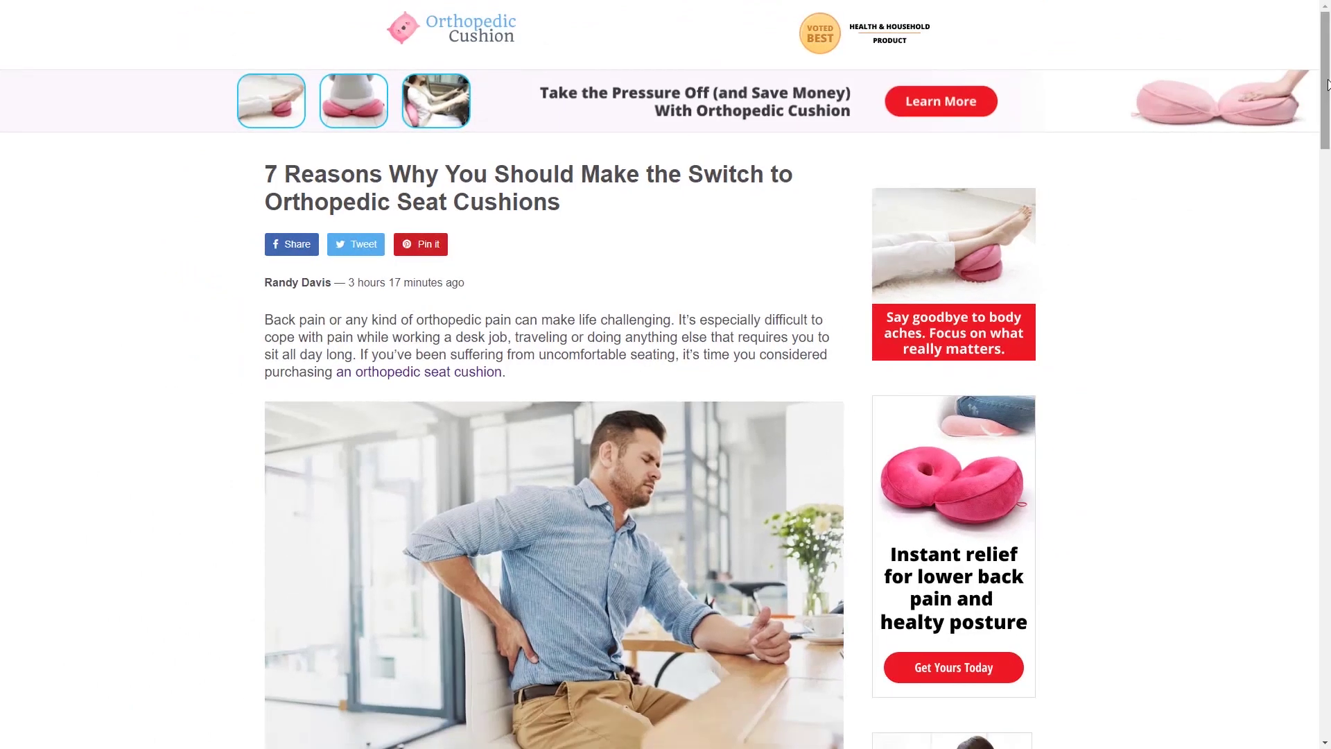
- Read through the cushion article and follow its Apply Discount & Check Availability button to the order page
scroll(1327, 84, down, 10)
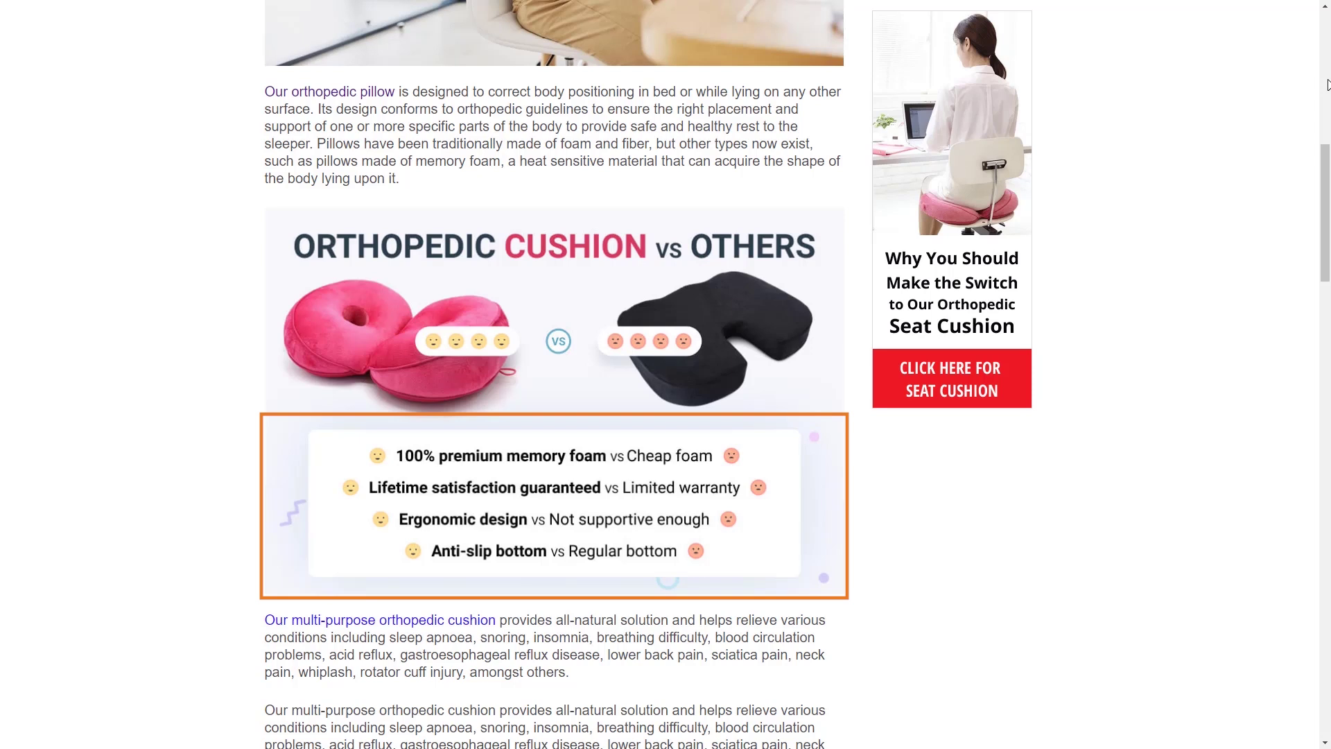
scroll(1327, 84, down, 10)
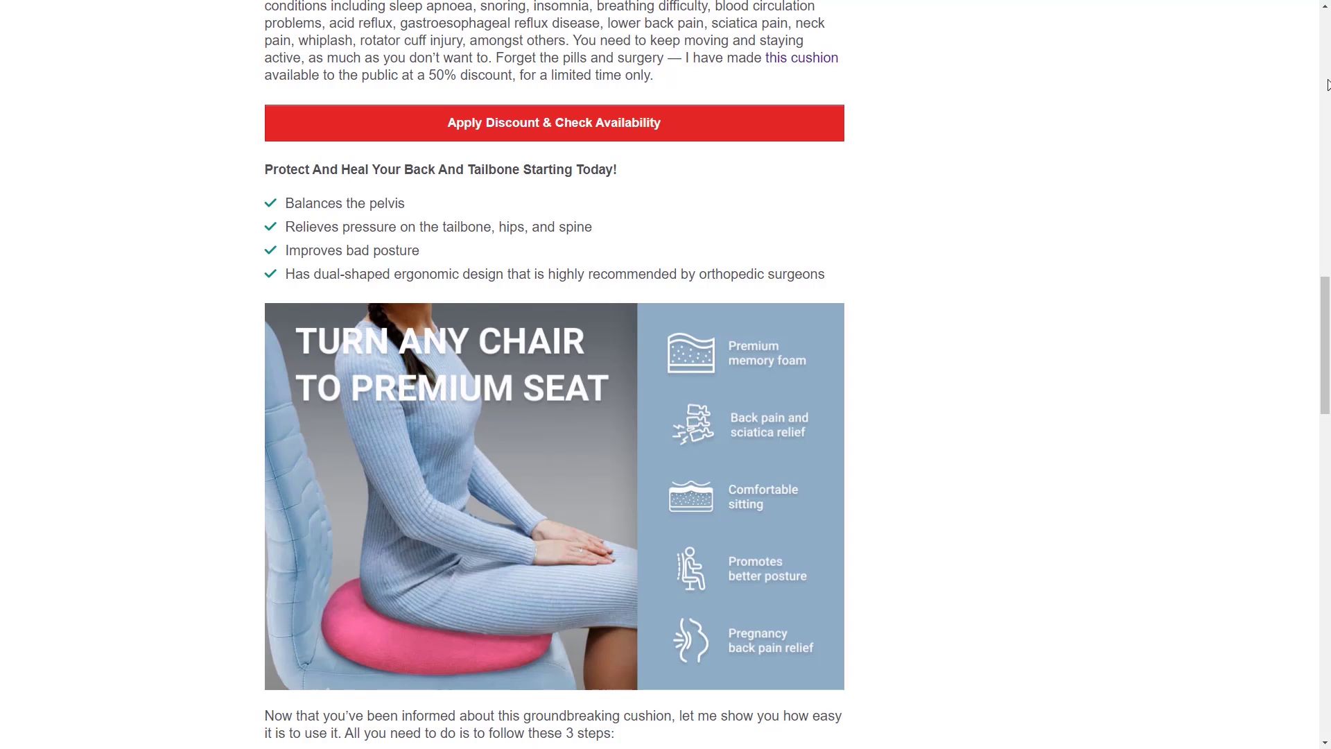
scroll(1327, 85, down, 10)
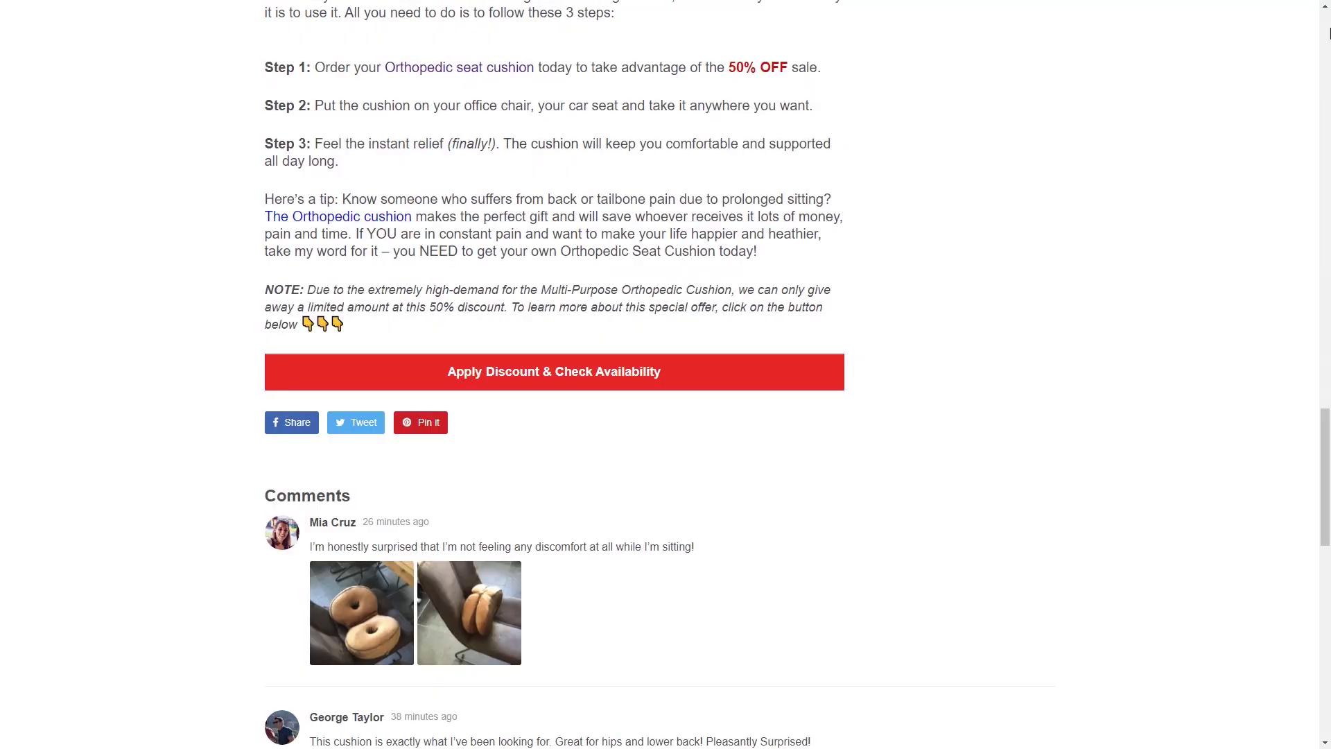
scroll(1329, 33, down, 10)
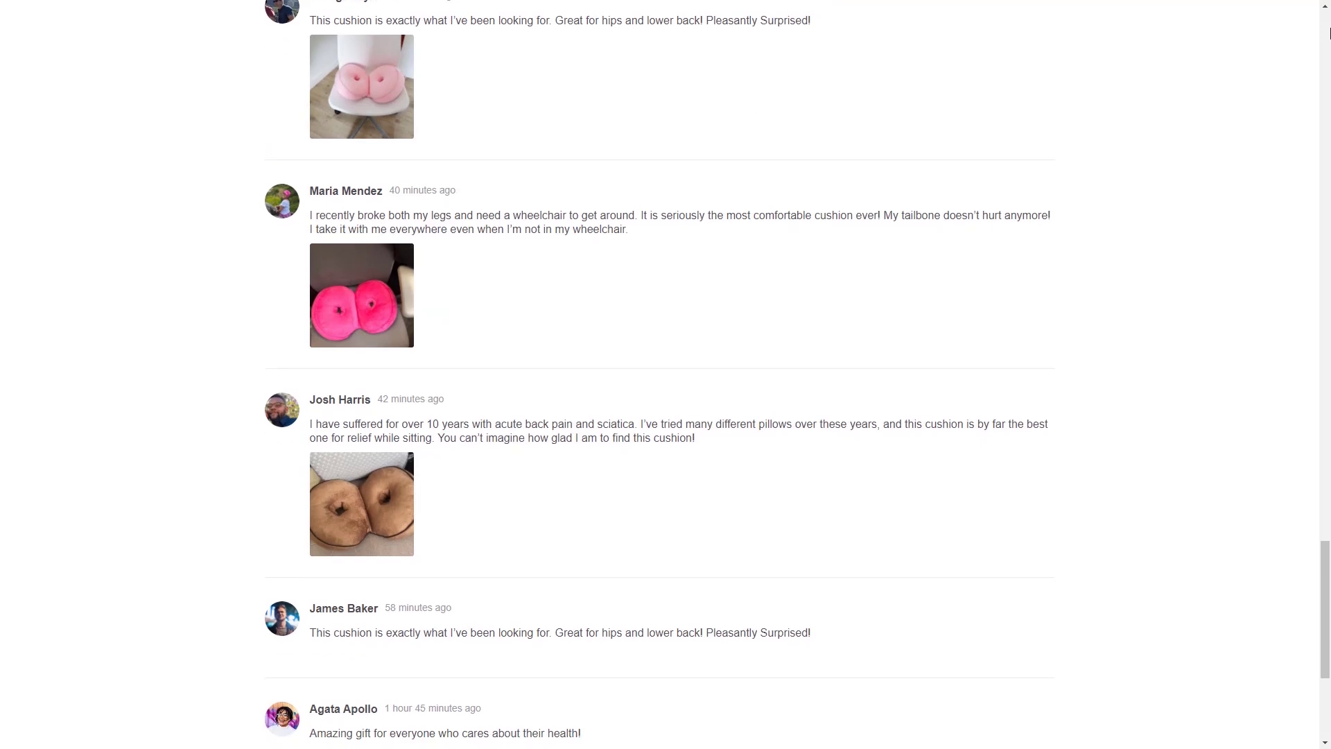
scroll(1329, 33, up, 10)
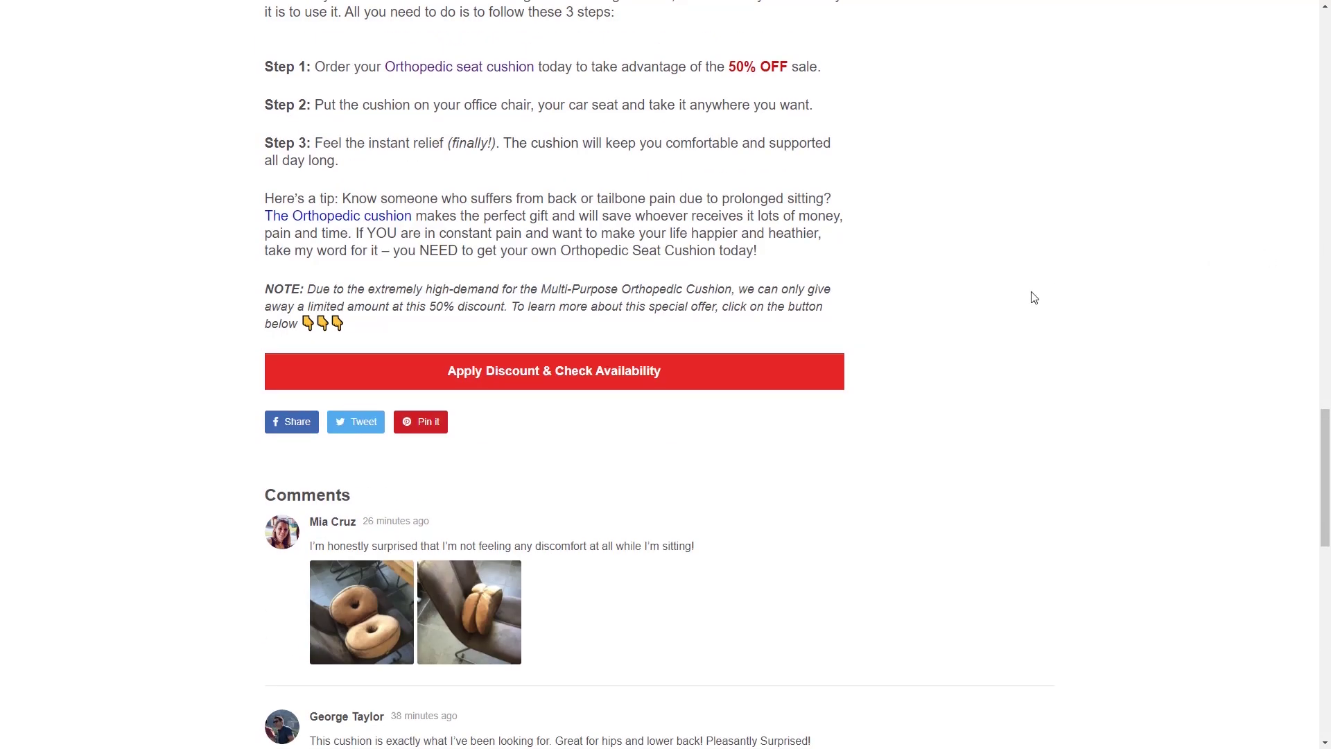
click(772, 381)
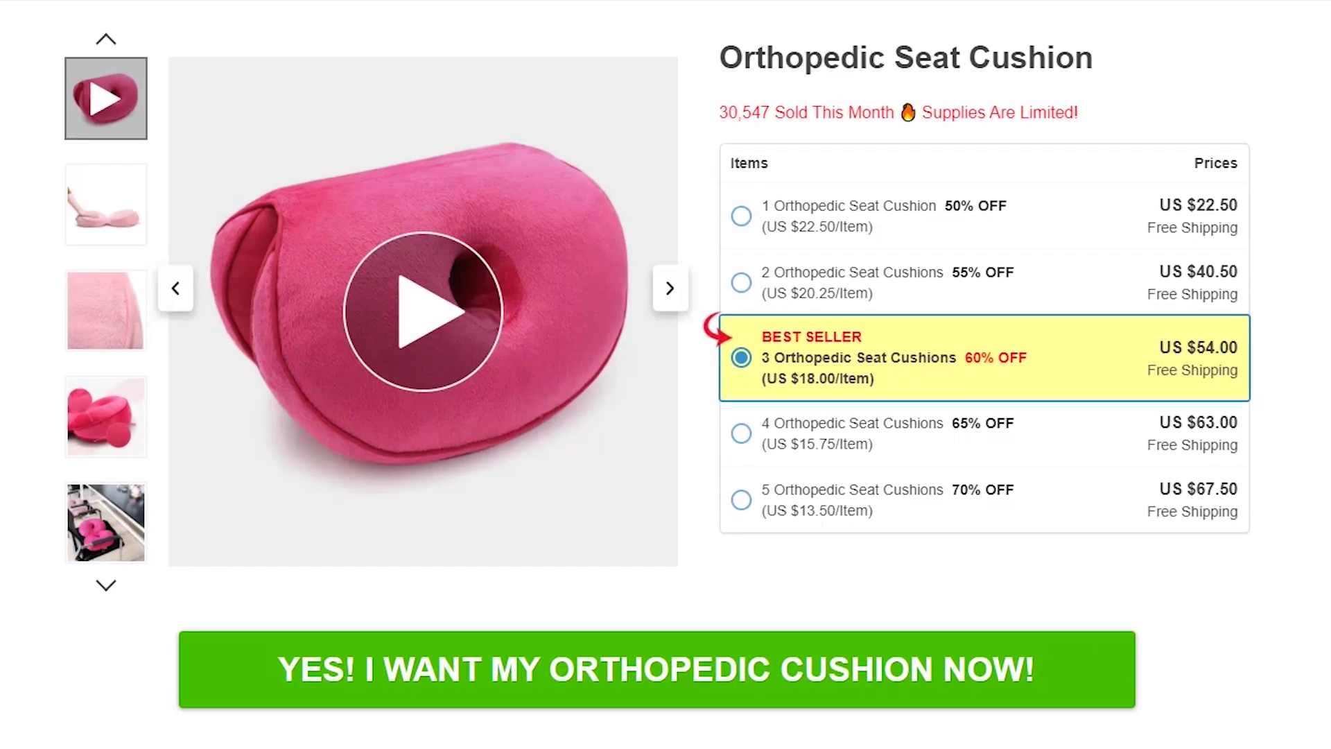
- Try the 1-, 2-, 3- and 4-cushion offers, finishing on the 5-cushion 70% OFF bundle
click(742, 221)
click(741, 282)
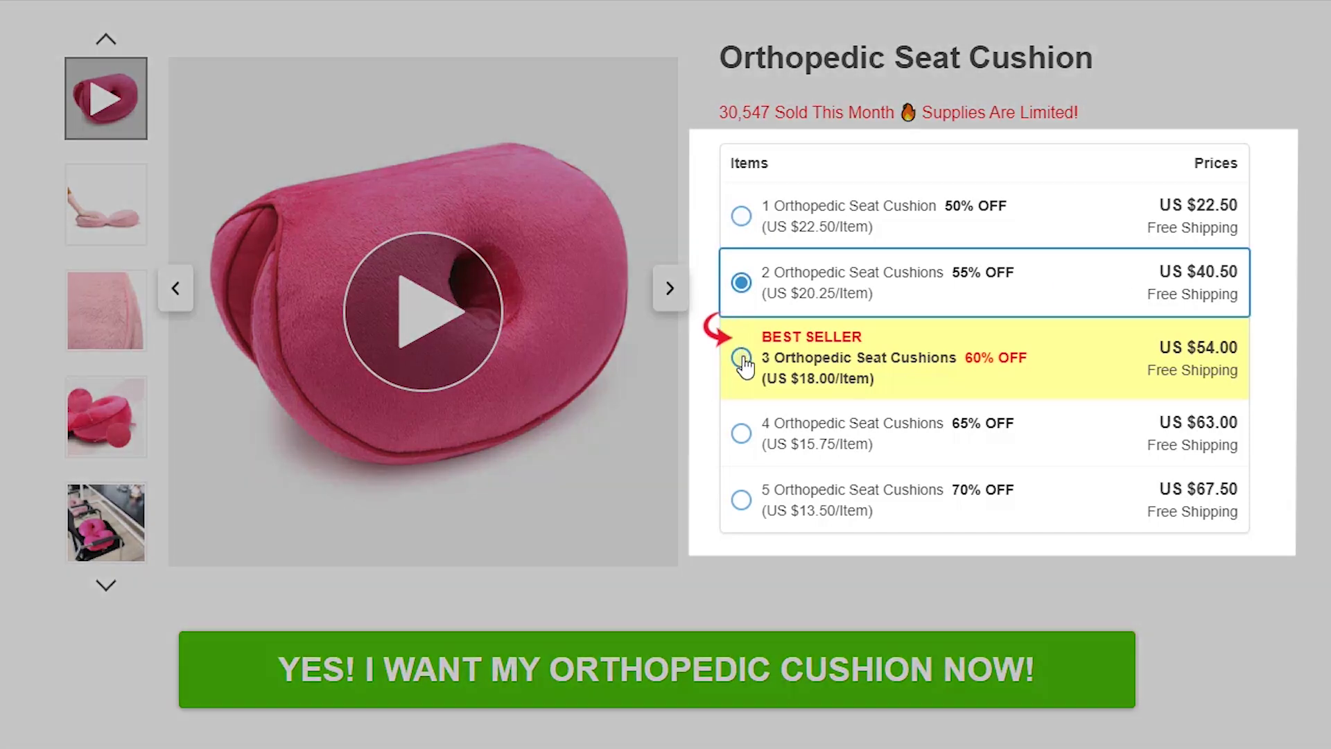
click(740, 355)
click(742, 437)
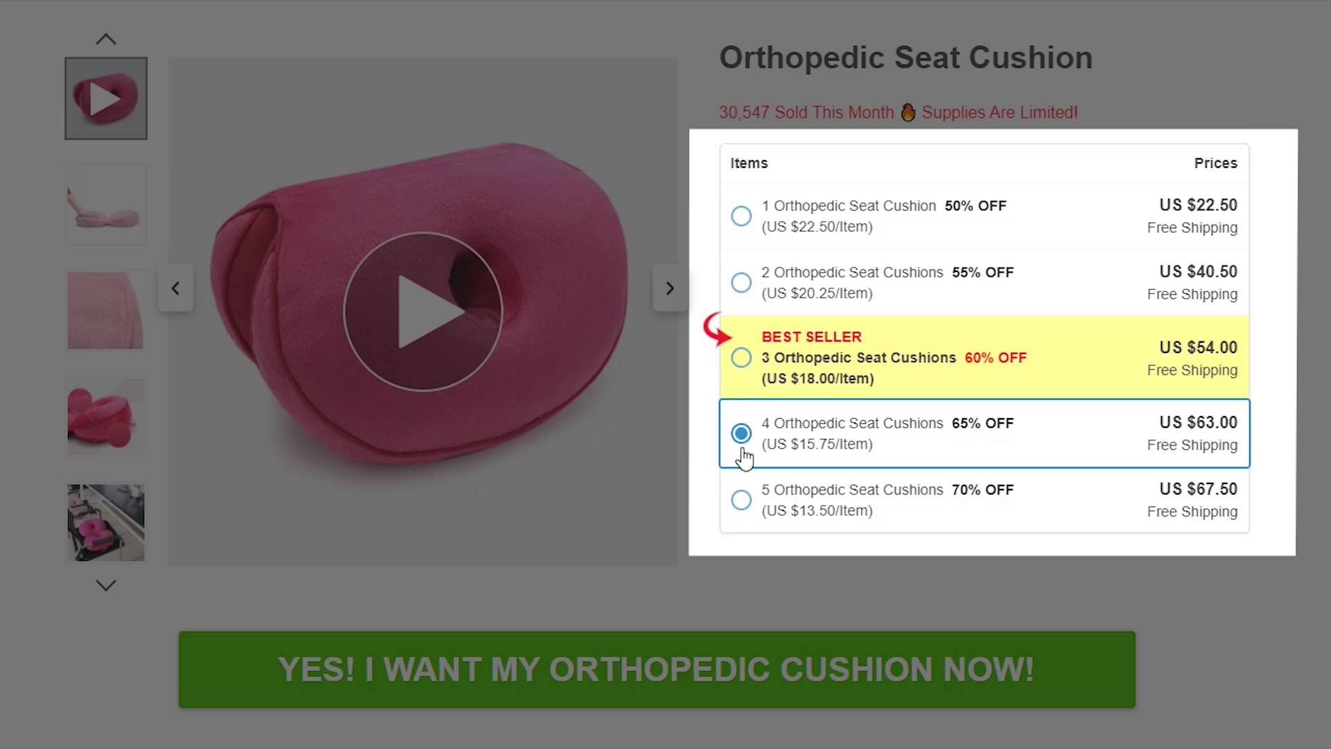
click(744, 502)
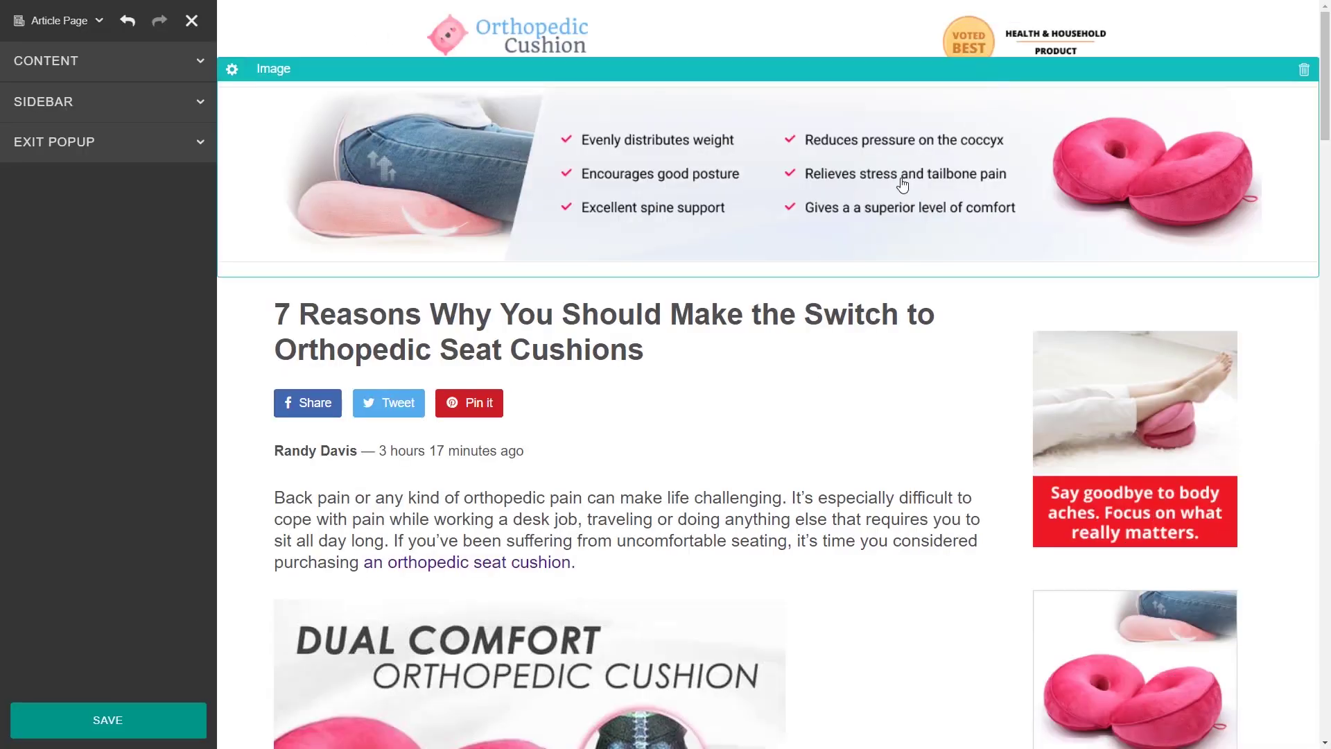
- Remove '7 Reasons' from the article heading, then try out a bulleted list block and delete it
drag(275, 316, 654, 345)
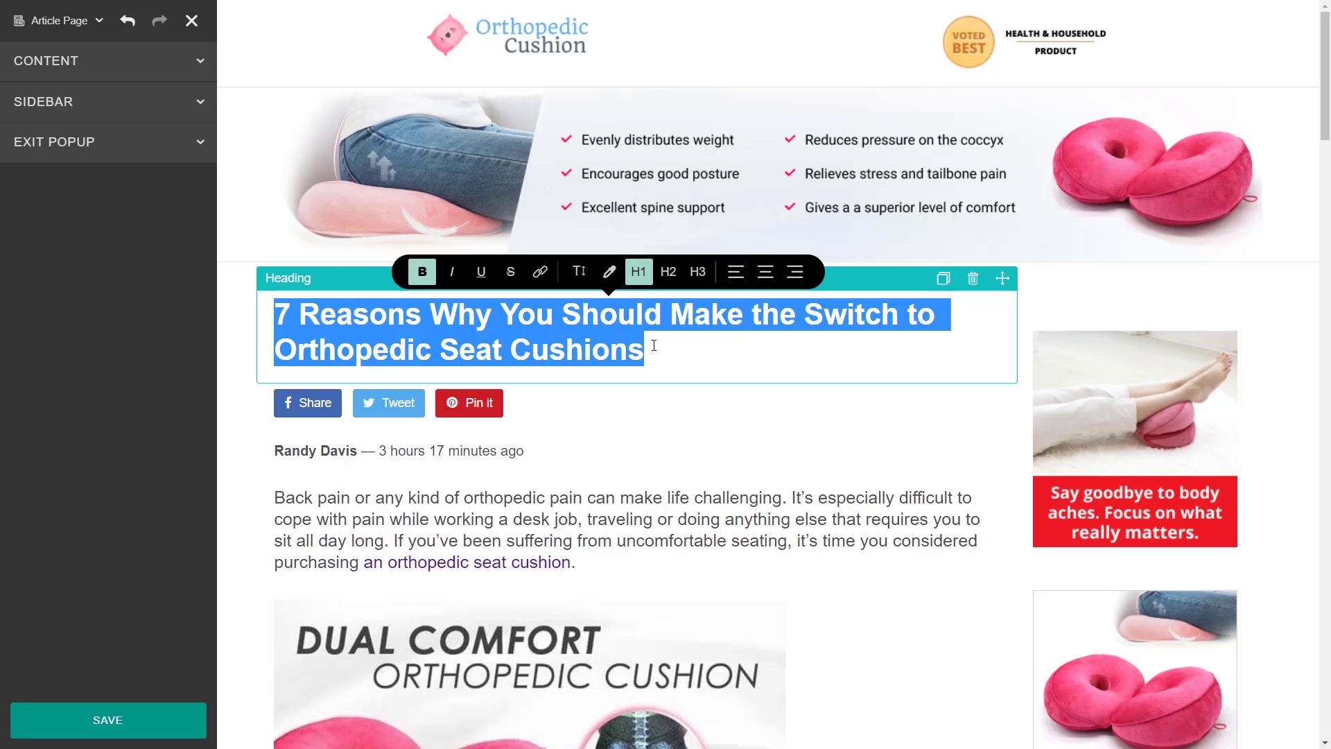
text(Why You Should Make the Switch to Orthopedic Seat Cushions)
click(169, 63)
drag(160, 206, 277, 364)
drag(1003, 370, 941, 407)
click(973, 371)
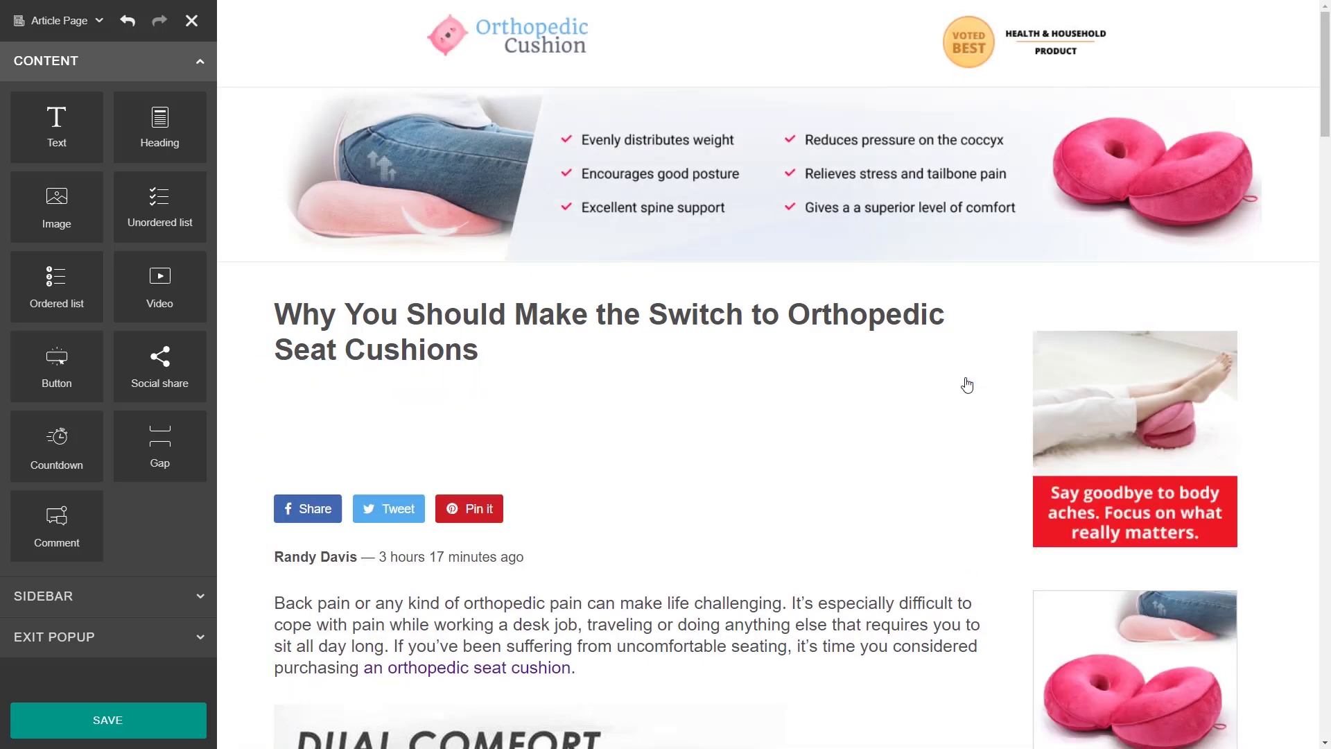
- Test italics and text colour on the opening paragraph, then insert an image block below the author line
triple_click(596, 563)
click(473, 461)
click(473, 461)
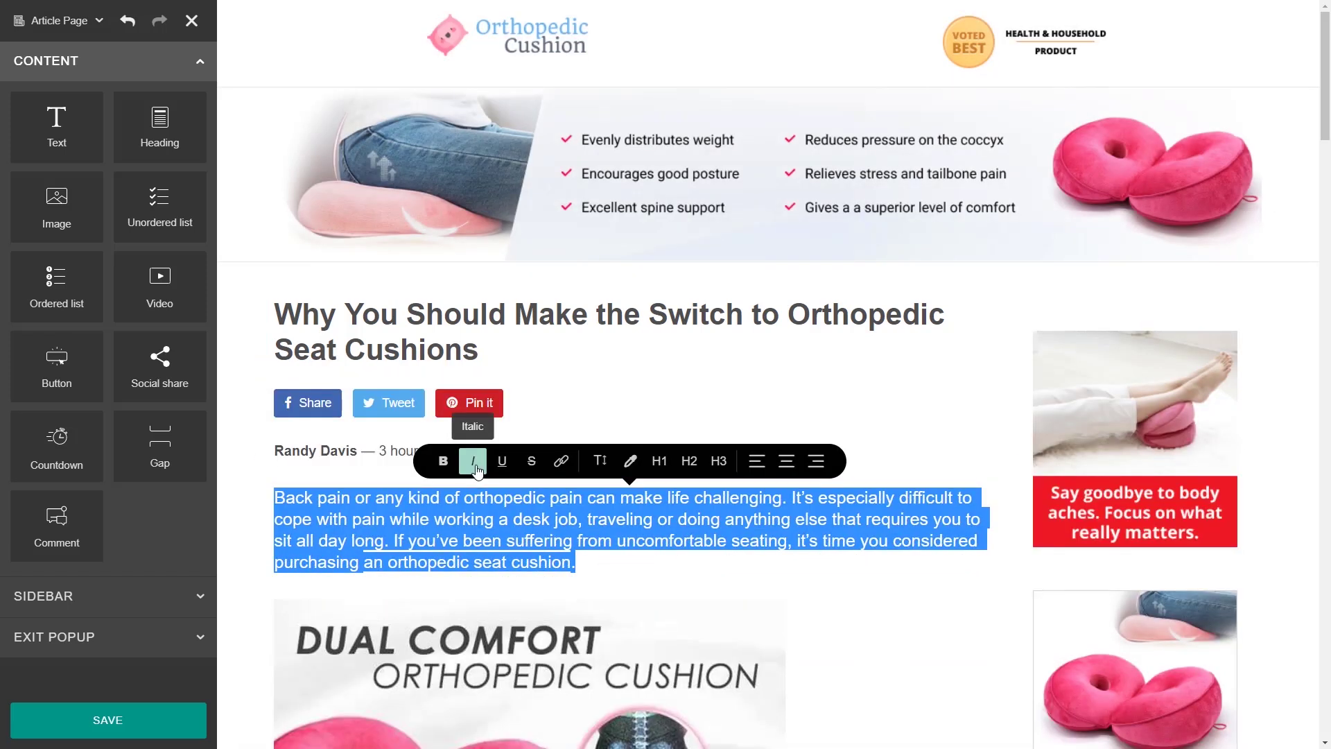
click(630, 461)
click(630, 461)
click(609, 568)
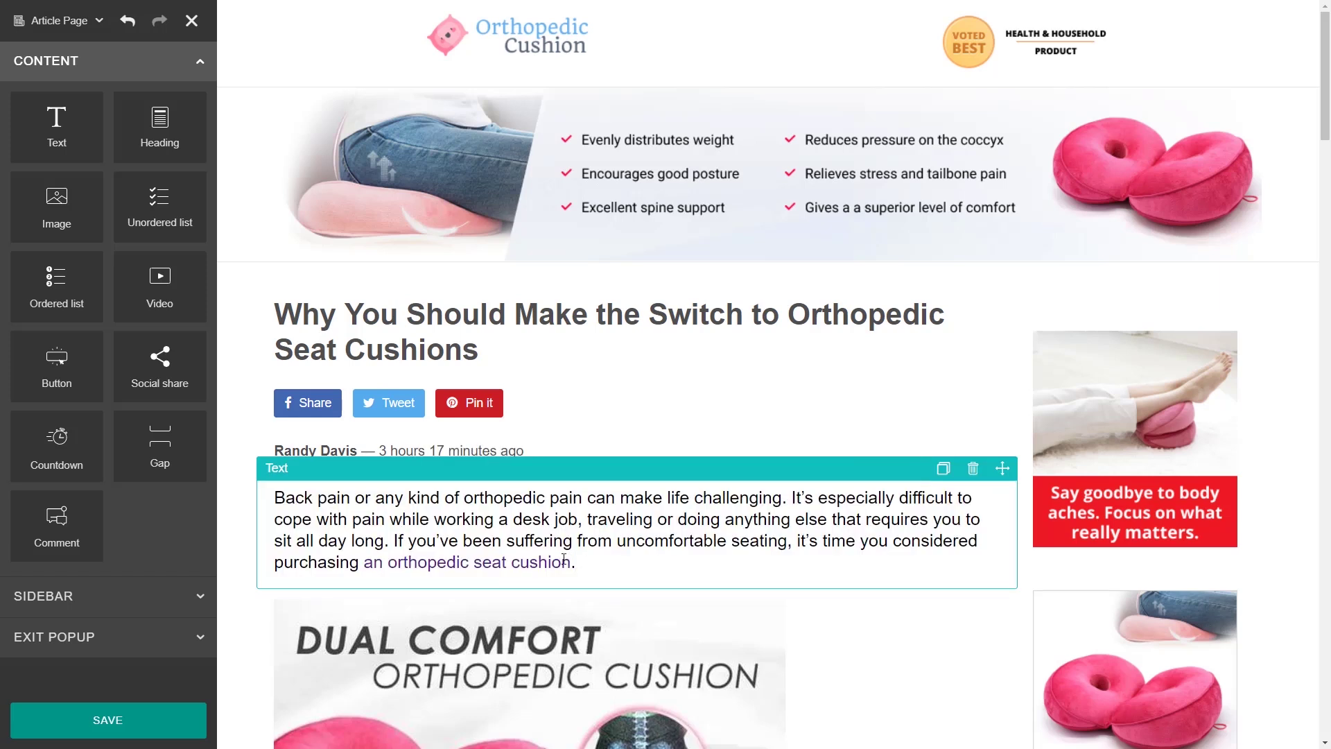
drag(57, 206, 371, 526)
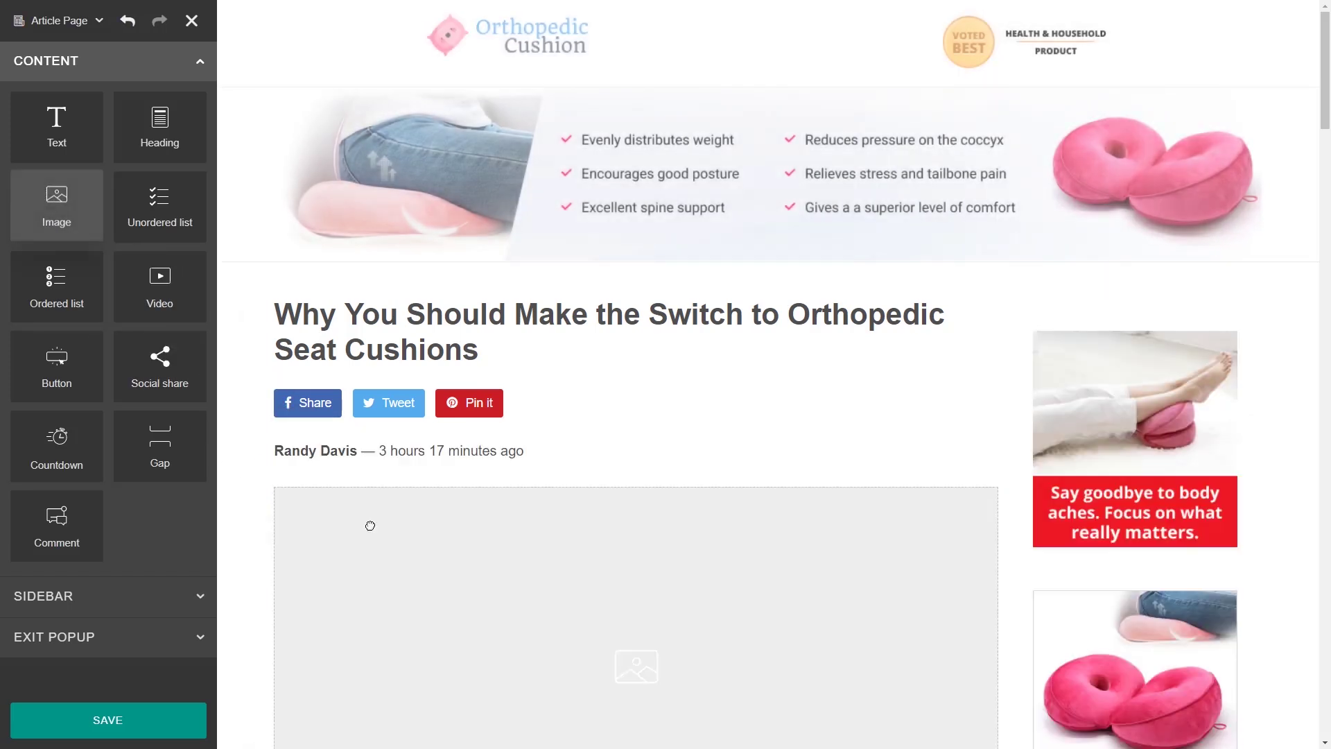
- Fill the image block with the Orthopedic Cushion vs Others picture, then delete that block
click(275, 473)
click(109, 324)
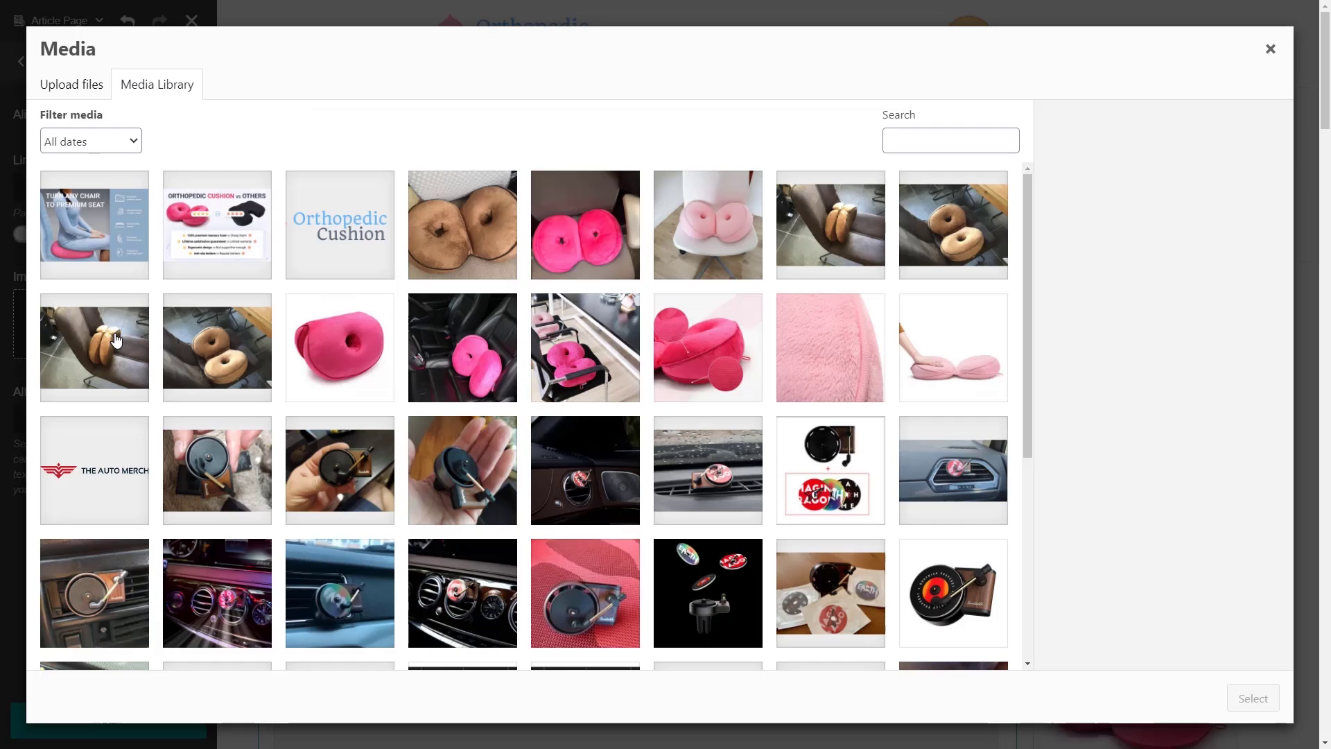
click(181, 262)
click(1253, 698)
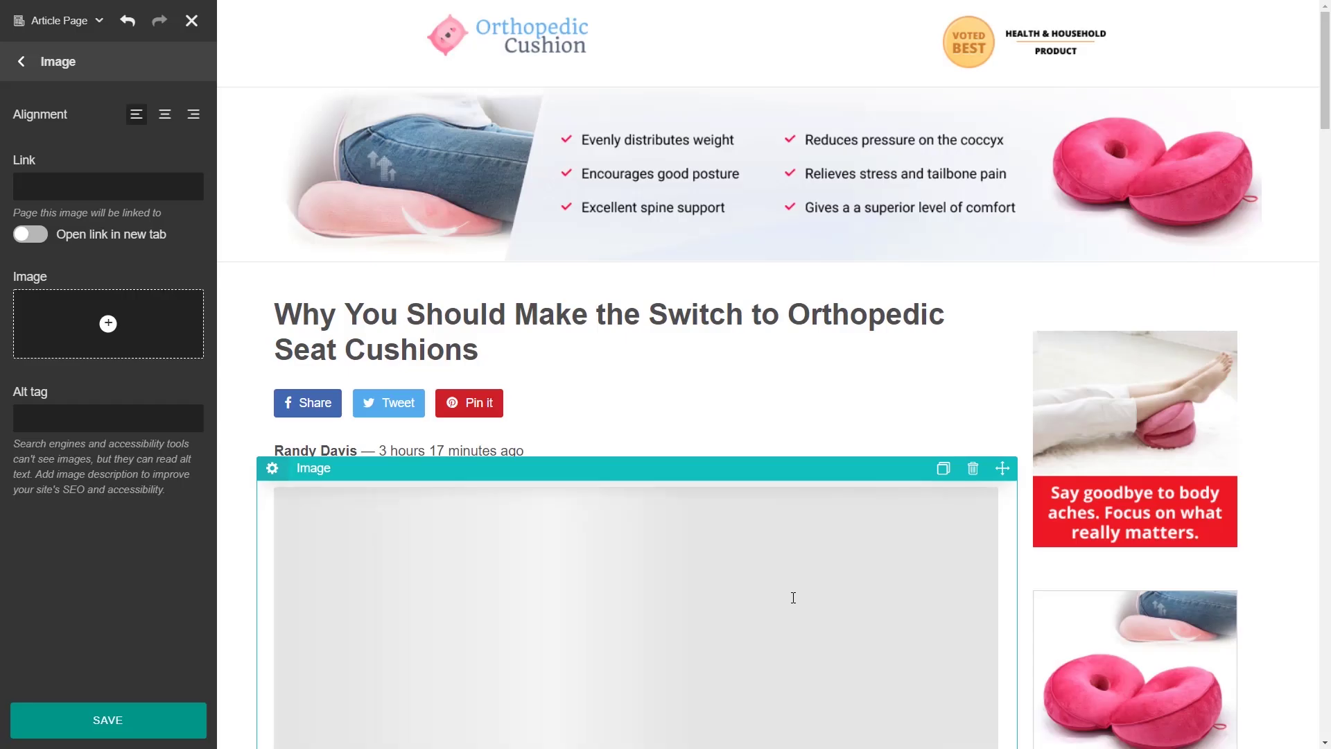
scroll(857, 497, down, 5)
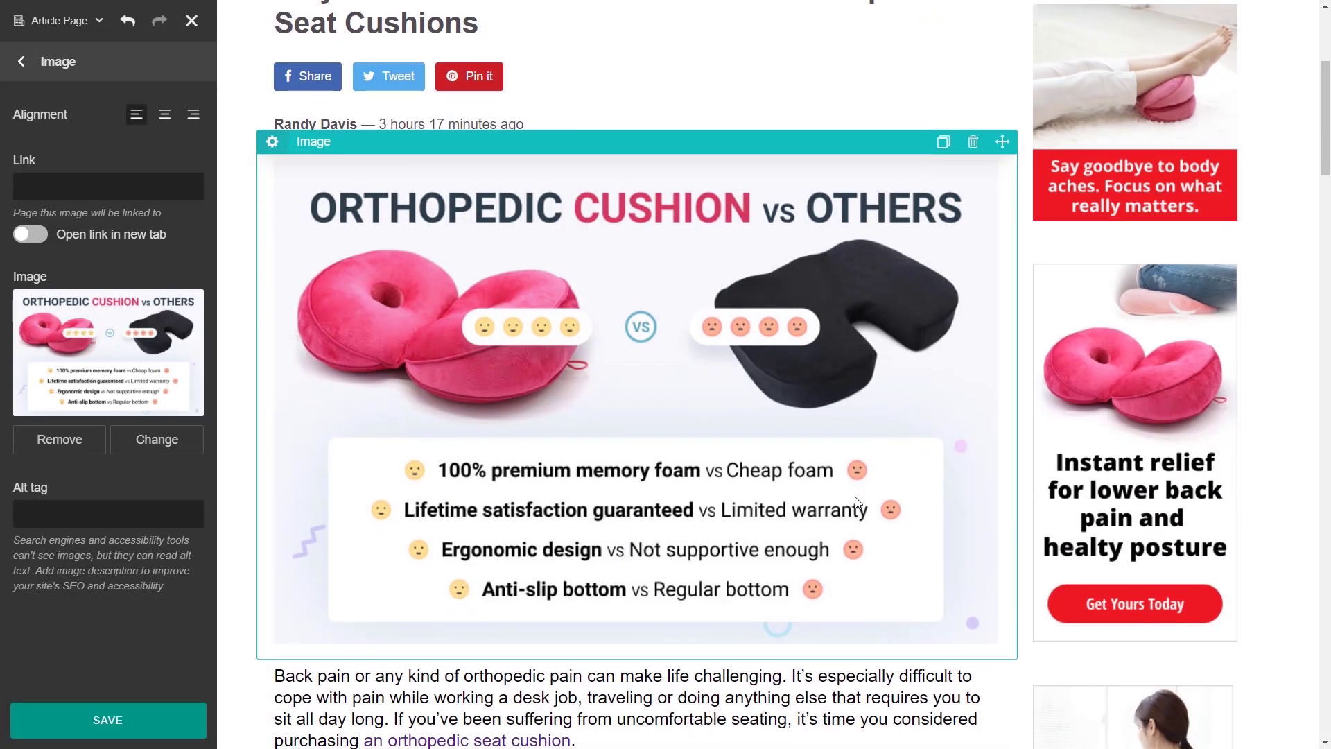
click(973, 142)
- Add a free-shipping countdown and share buttons below the last article image
scroll(249, 515, down, 20)
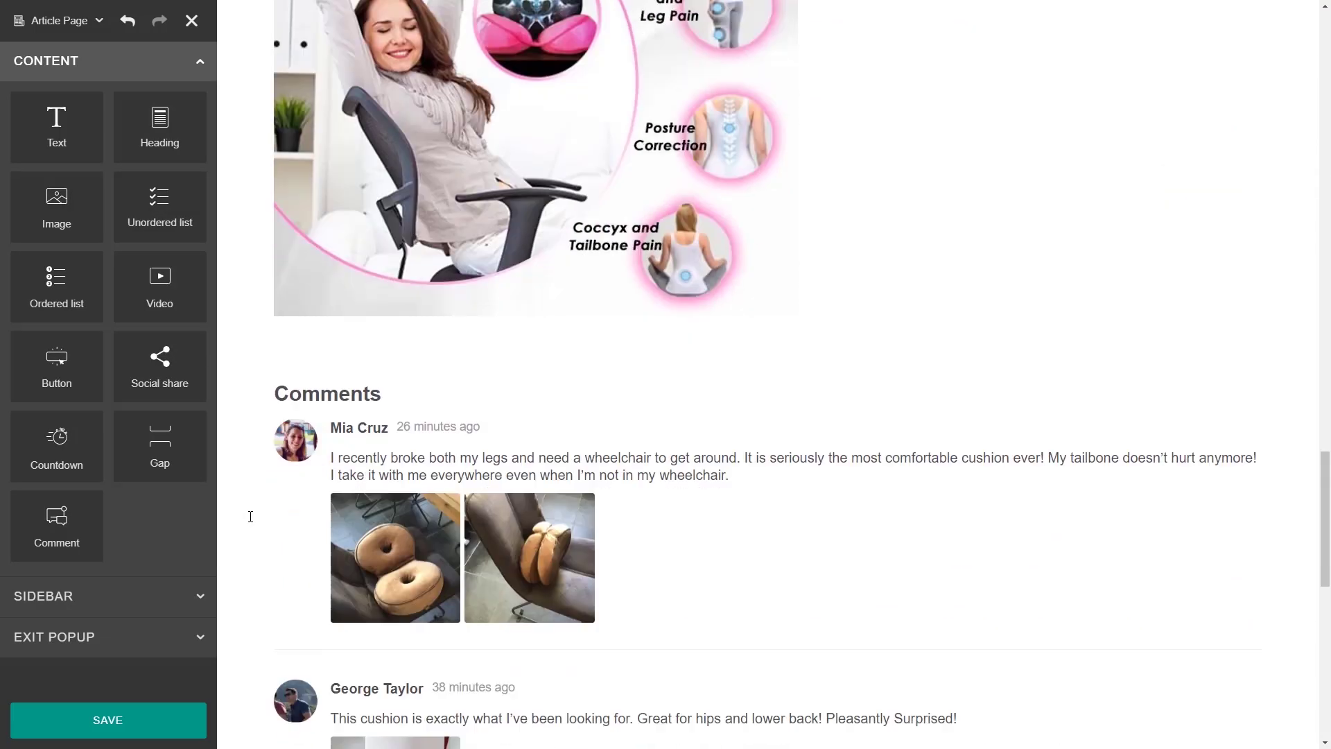
drag(72, 465, 624, 274)
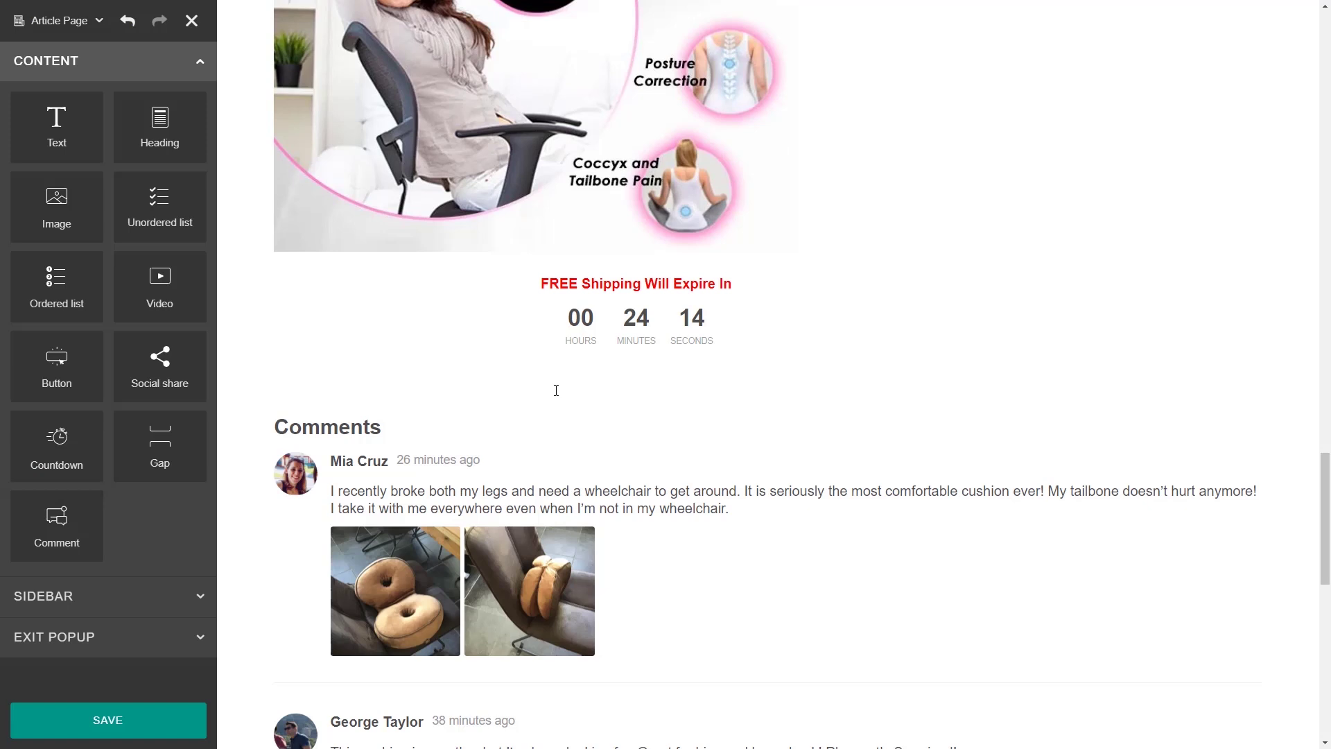
drag(214, 385, 654, 380)
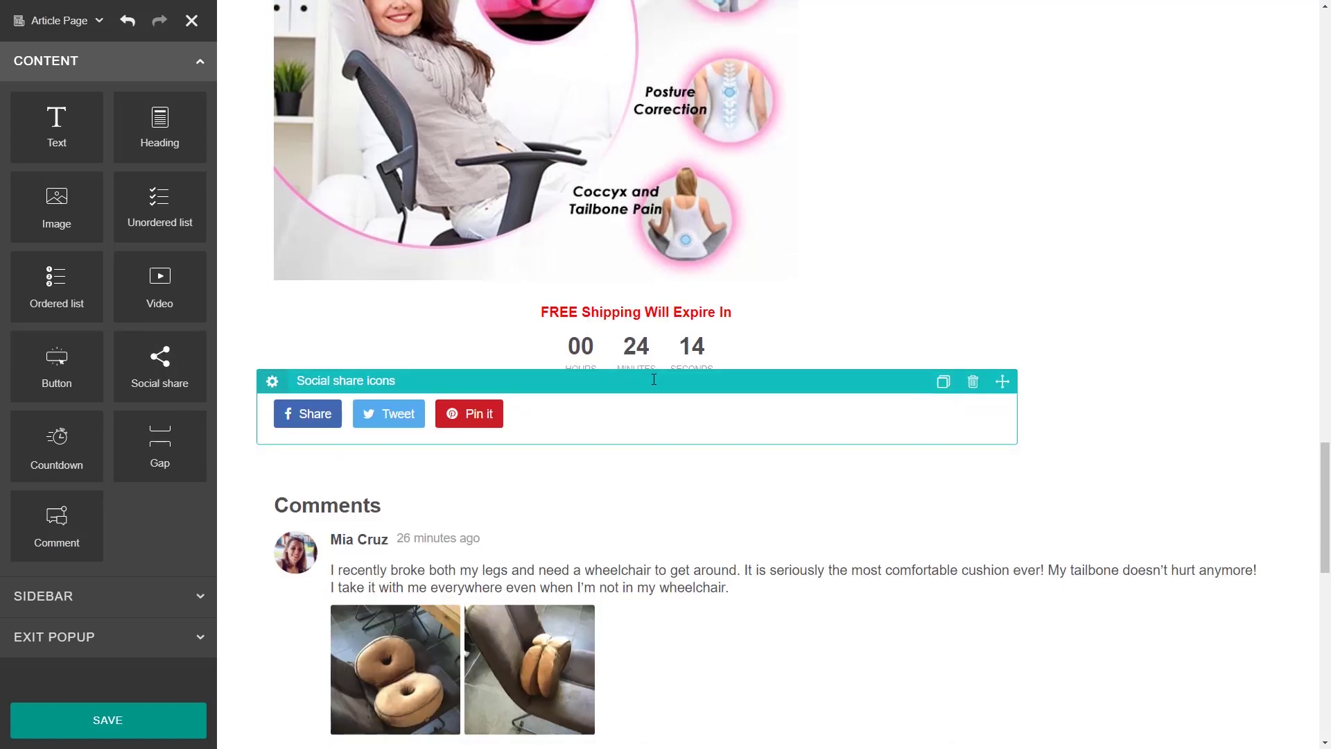
- Turn the right sidebar ads off and back on in the sidebar options
scroll(250, 371, up, 15)
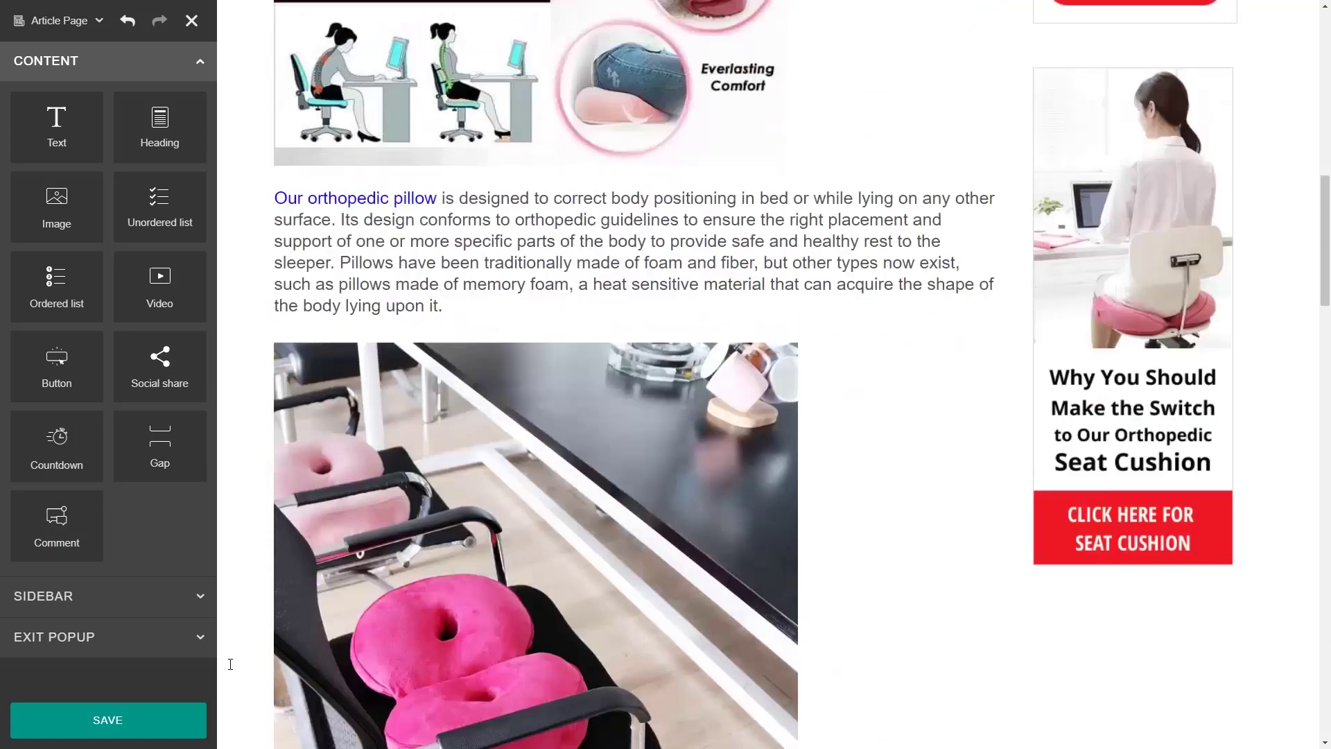
scroll(231, 664, up, 2)
click(200, 595)
scroll(104, 610, down, 2)
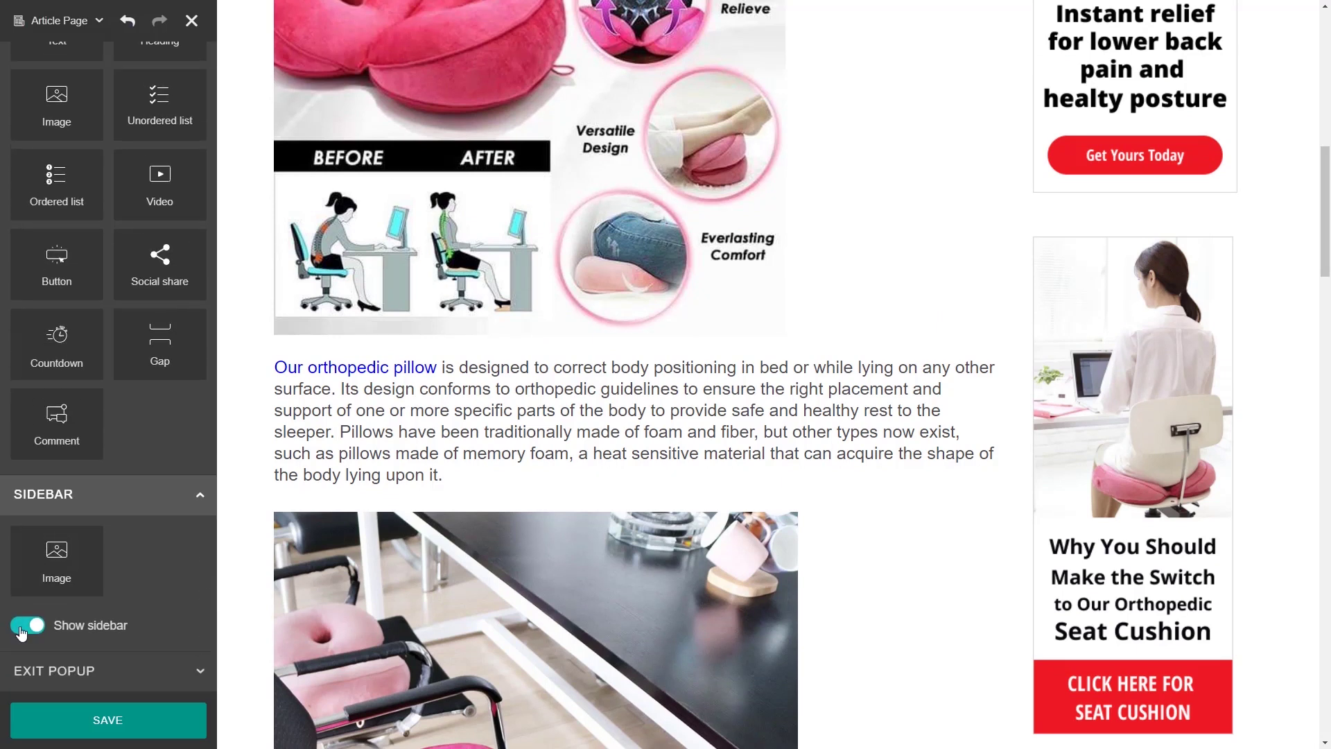
click(23, 626)
click(21, 628)
- Add and delete a video block below the before/after image, then place a button under the countdown
click(198, 505)
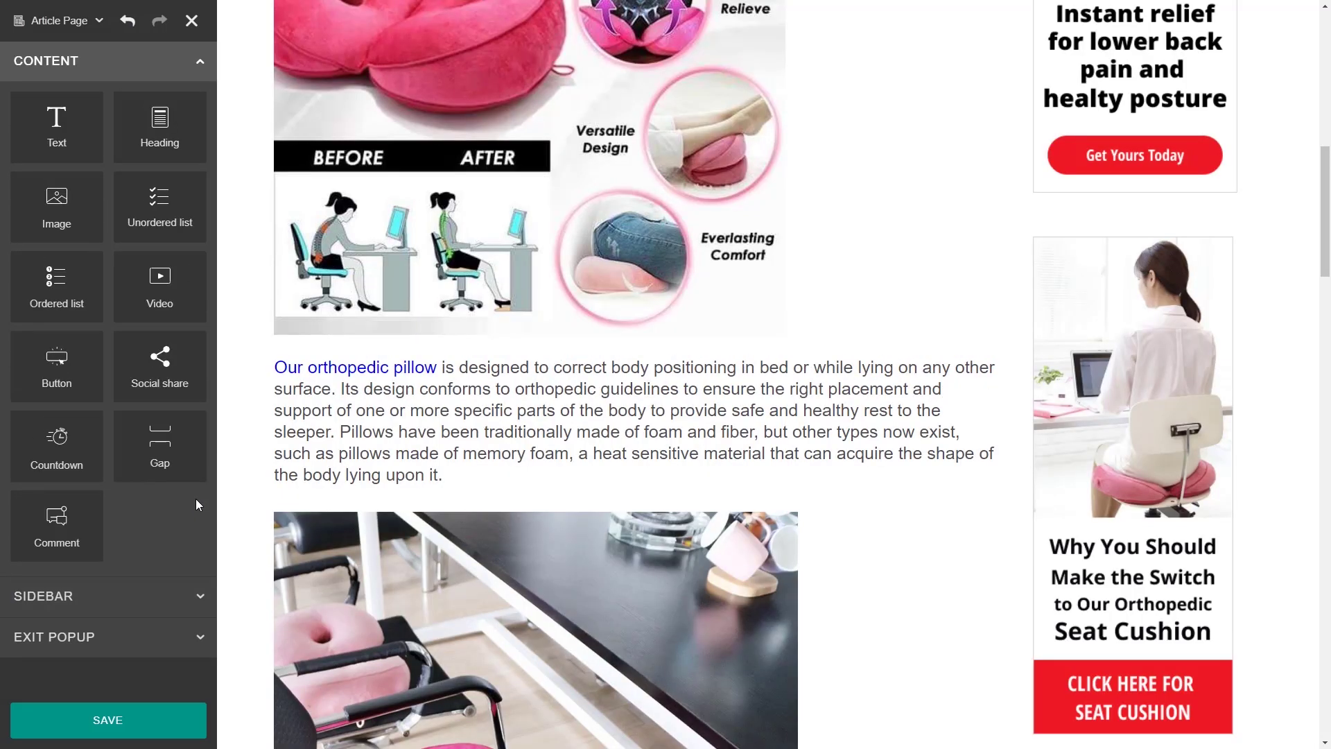
drag(160, 285, 349, 408)
click(273, 340)
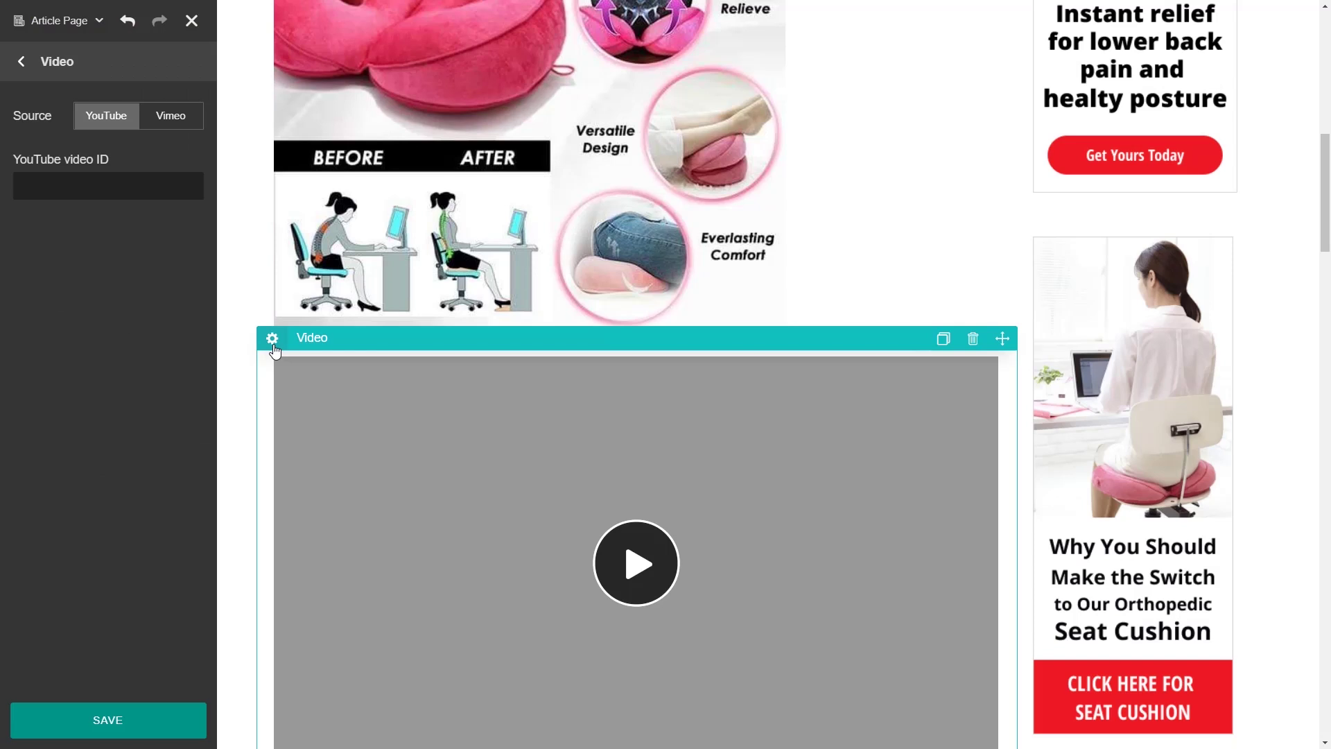
click(972, 339)
scroll(980, 342, down, 15)
drag(57, 367, 643, 499)
- Change the button text to 'Check availability' and make its background red
triple_click(67, 258)
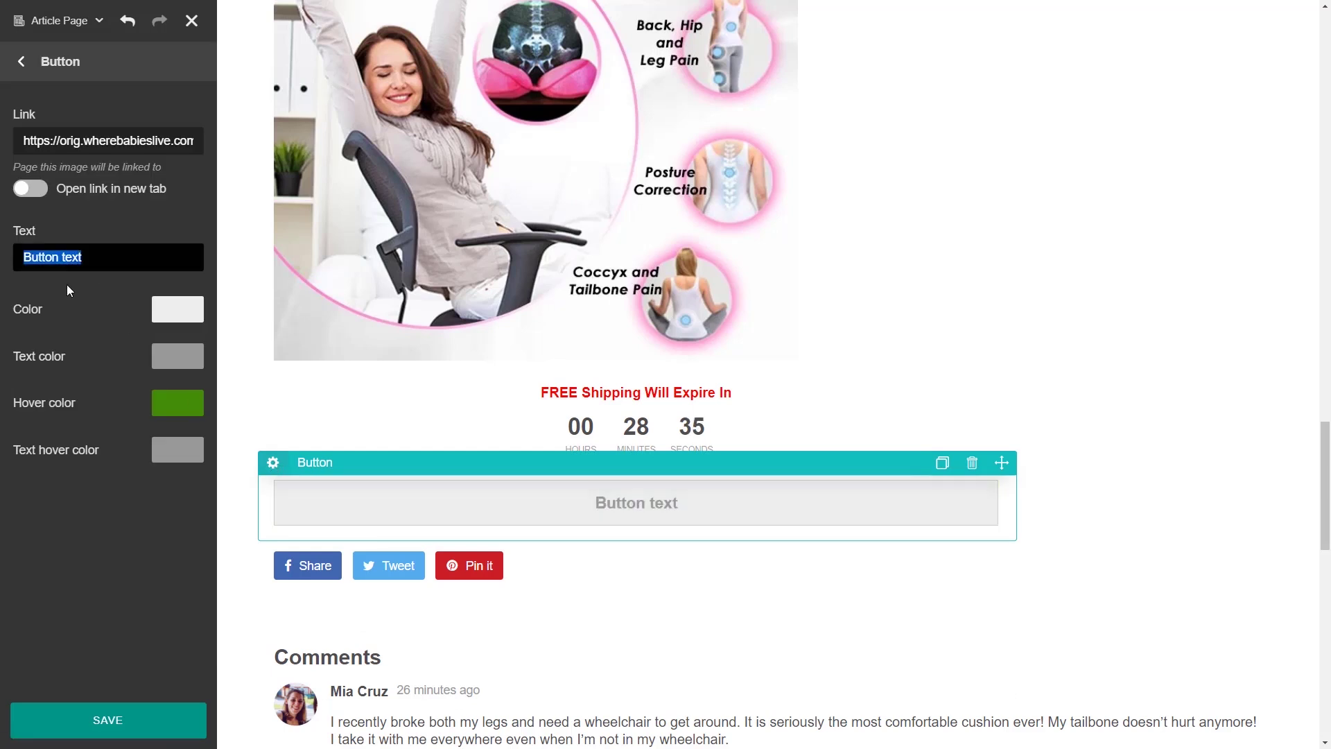
text(Check availabi)
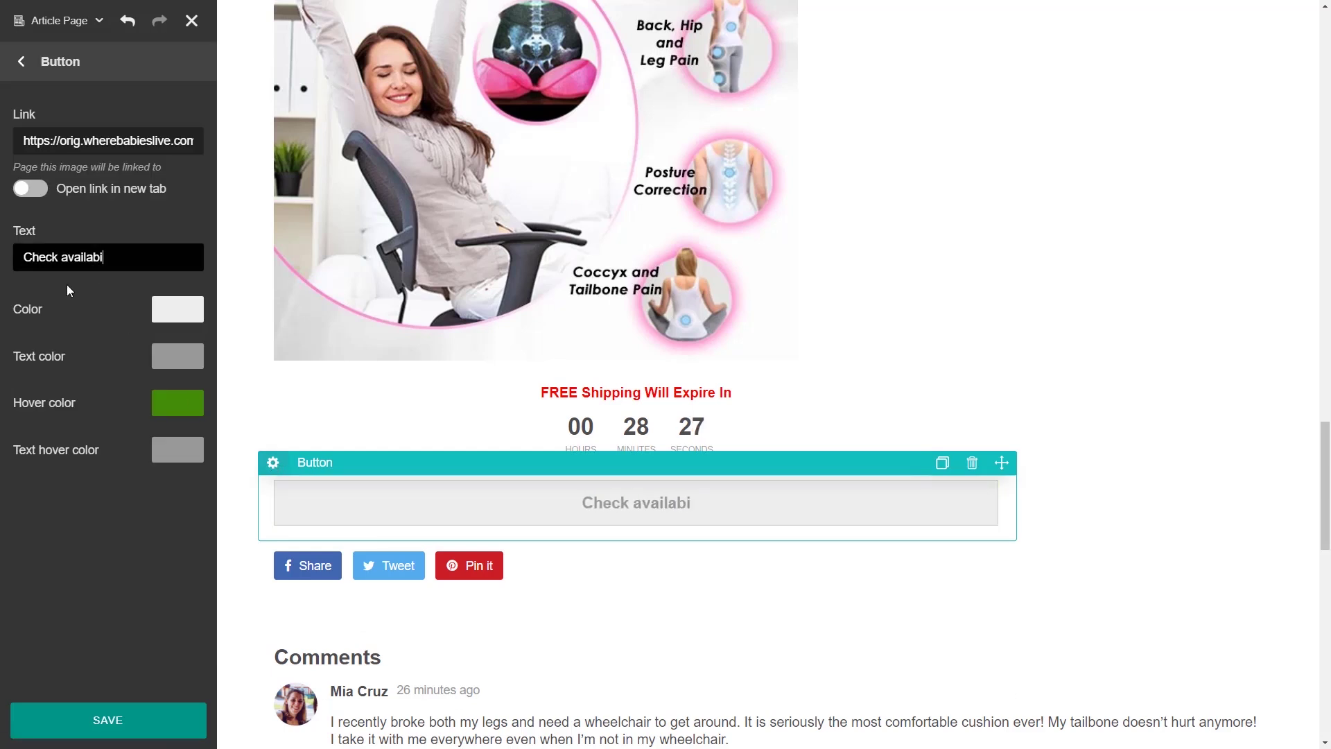
text(lity)
click(182, 310)
click(142, 316)
click(181, 358)
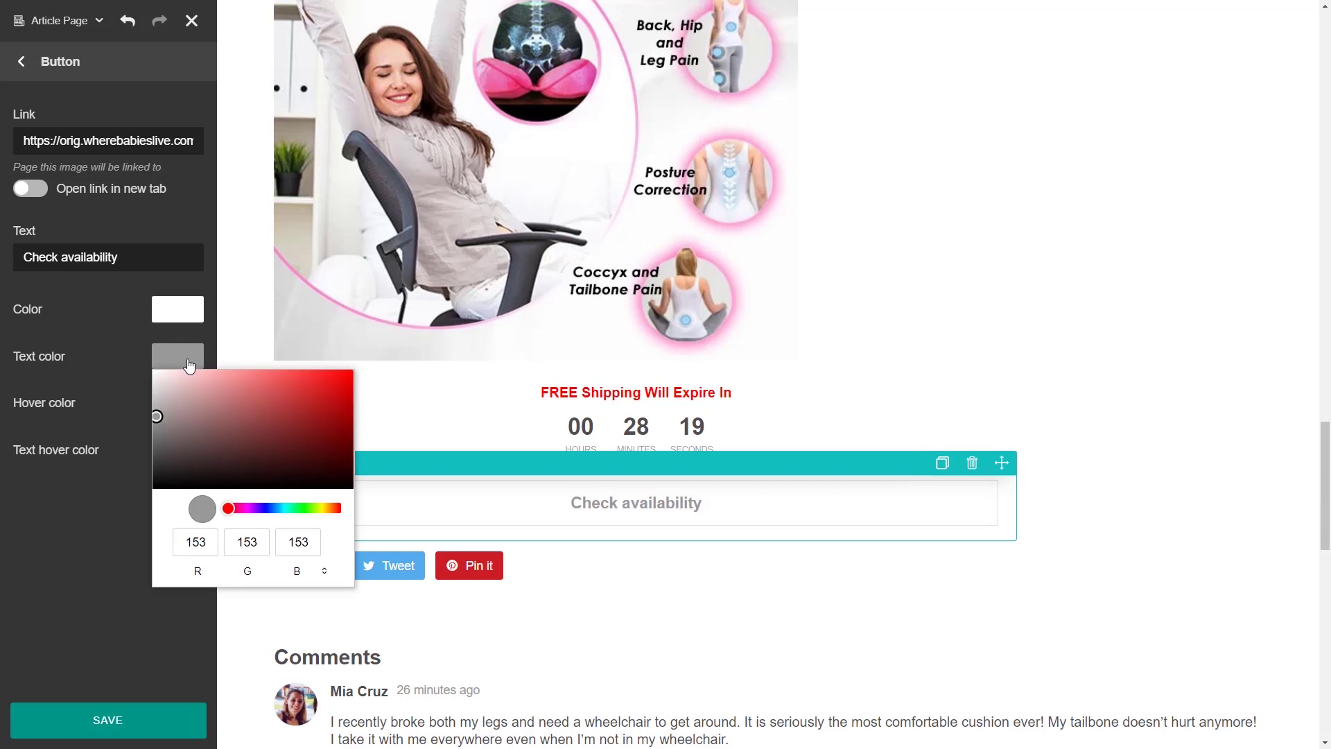
click(166, 315)
click(167, 315)
click(323, 363)
- Give the button white text, a dark magenta hover colour and white hover text
click(175, 357)
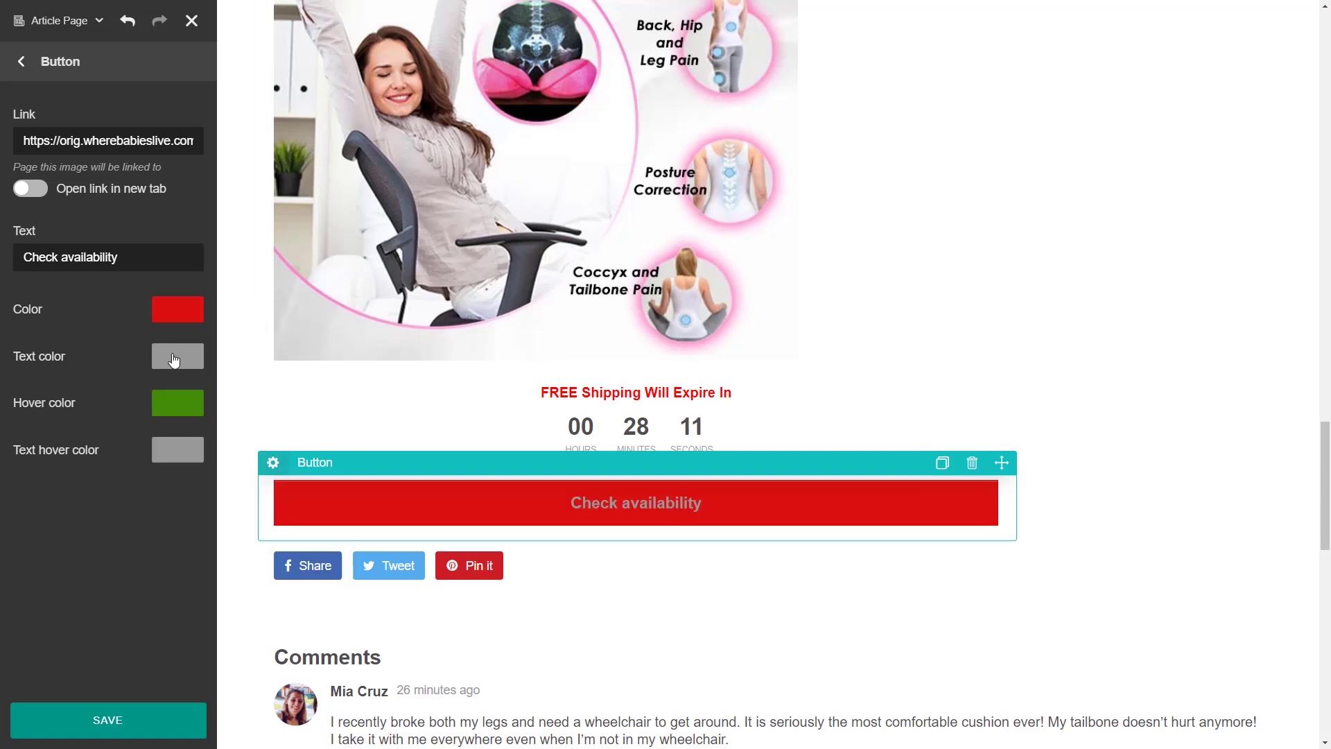
click(174, 357)
click(175, 356)
click(197, 408)
click(240, 554)
click(338, 442)
click(338, 474)
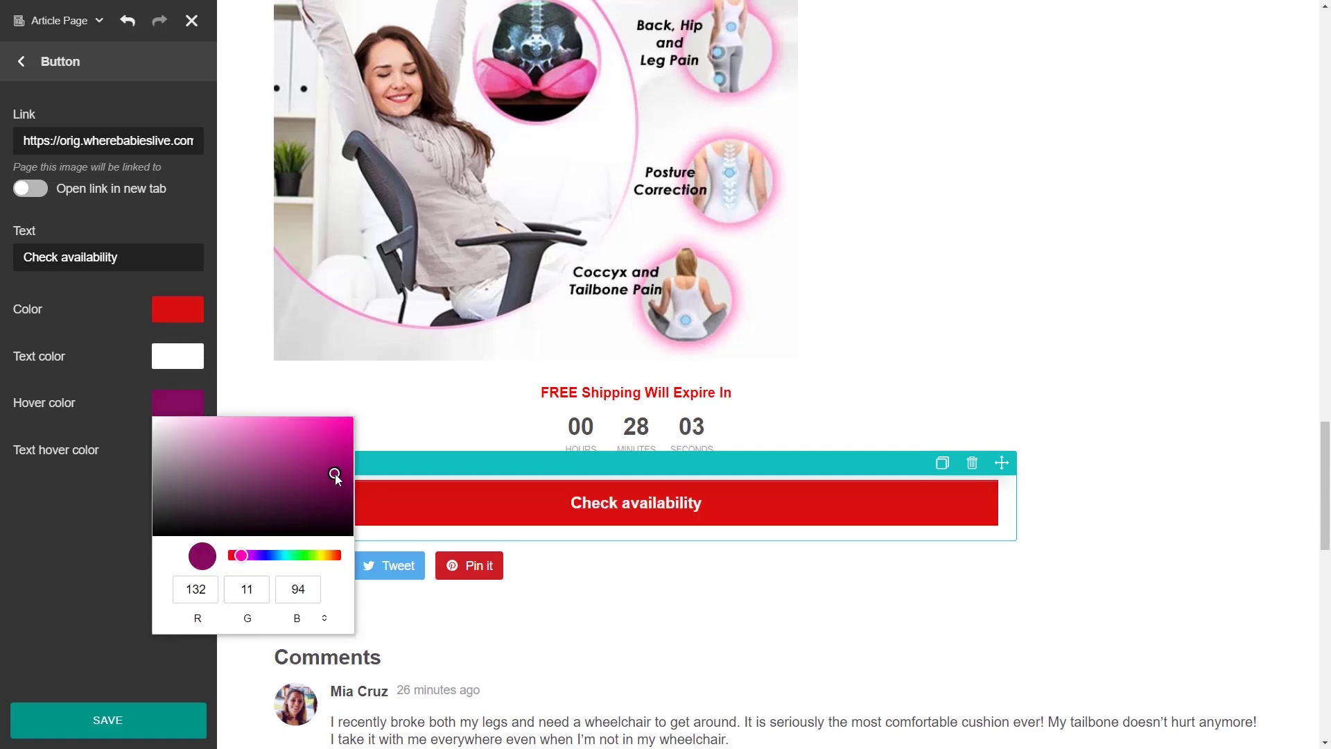
click(178, 449)
click(156, 467)
click(120, 497)
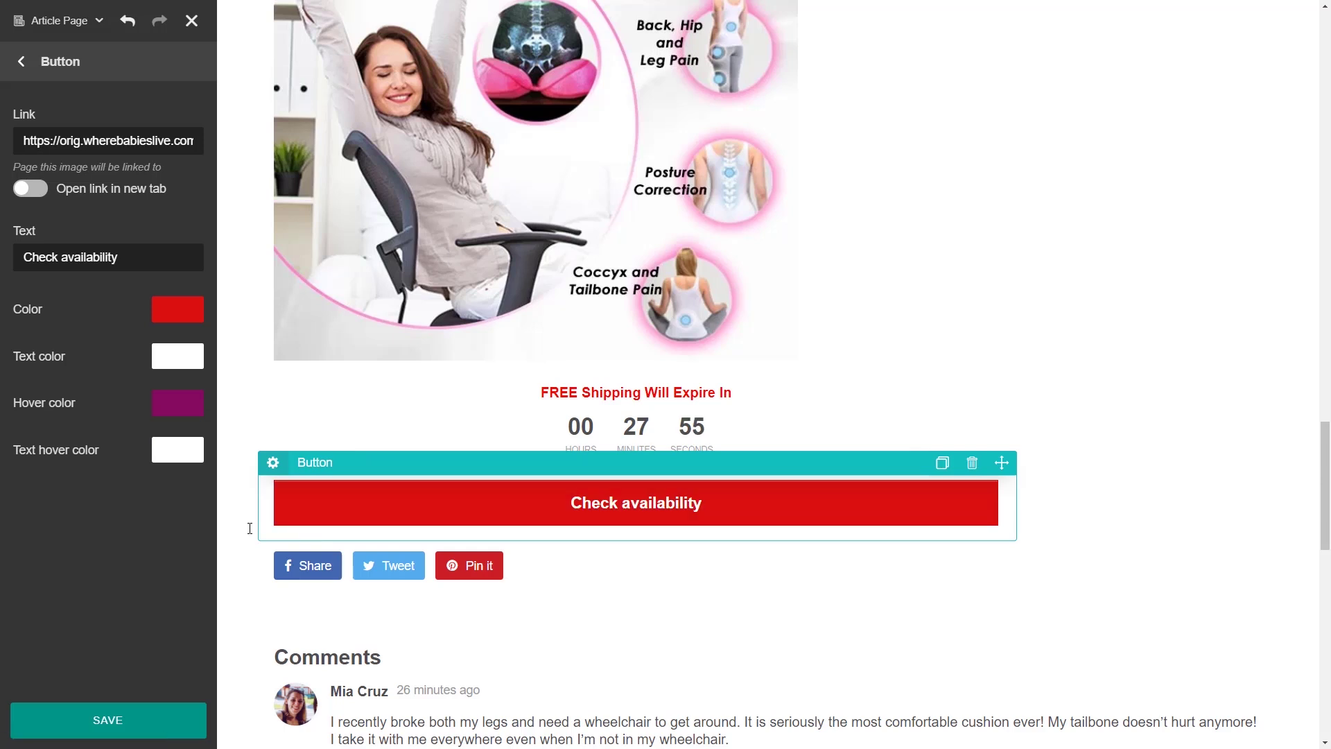
click(229, 414)
scroll(236, 430, down, 7)
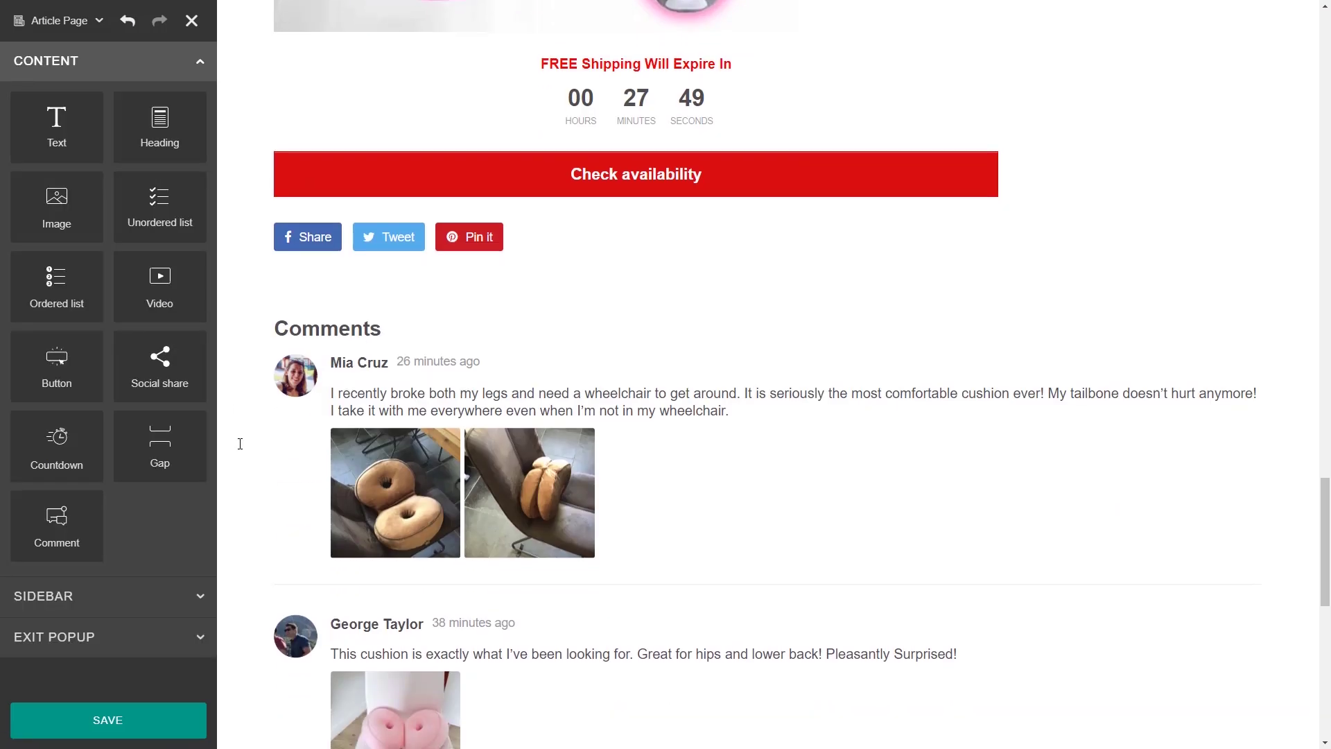
- Place a placeholder comment below the last review, delete it, and show the funnel page list
scroll(240, 443, down, 2)
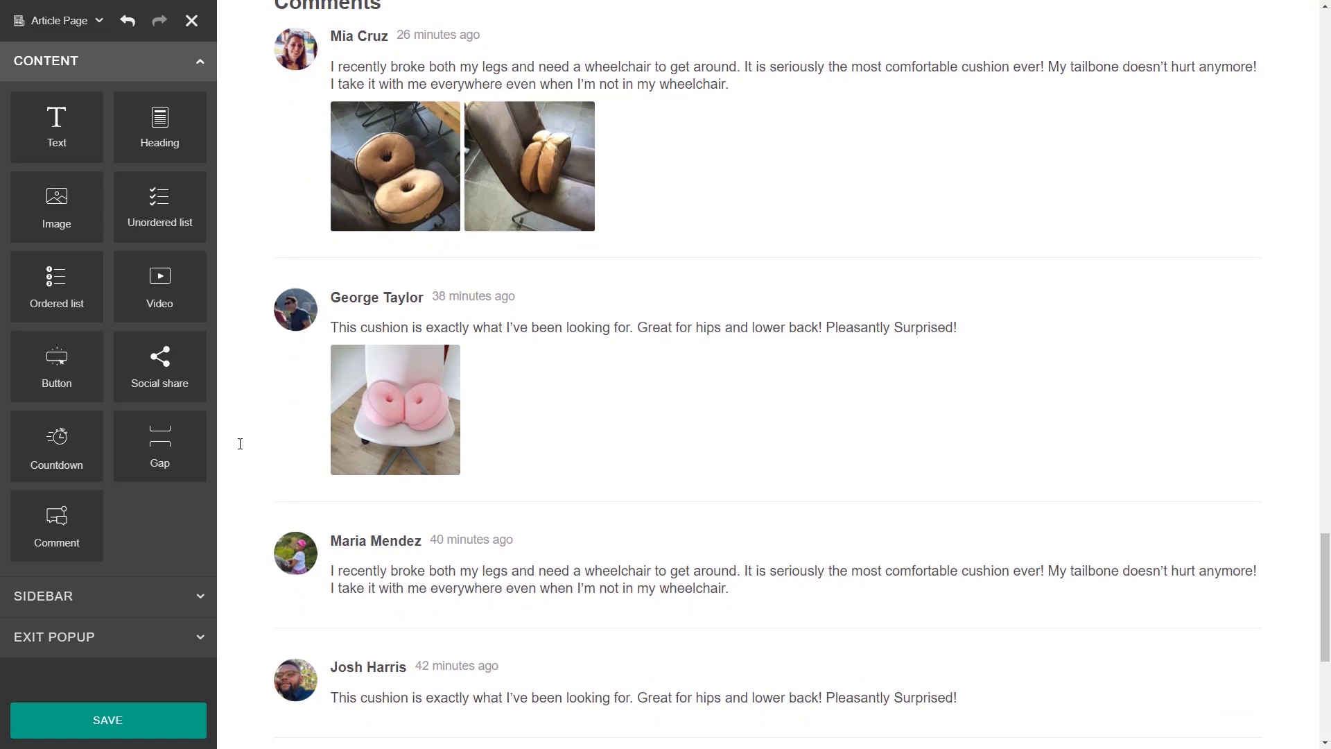
scroll(240, 443, down, 4)
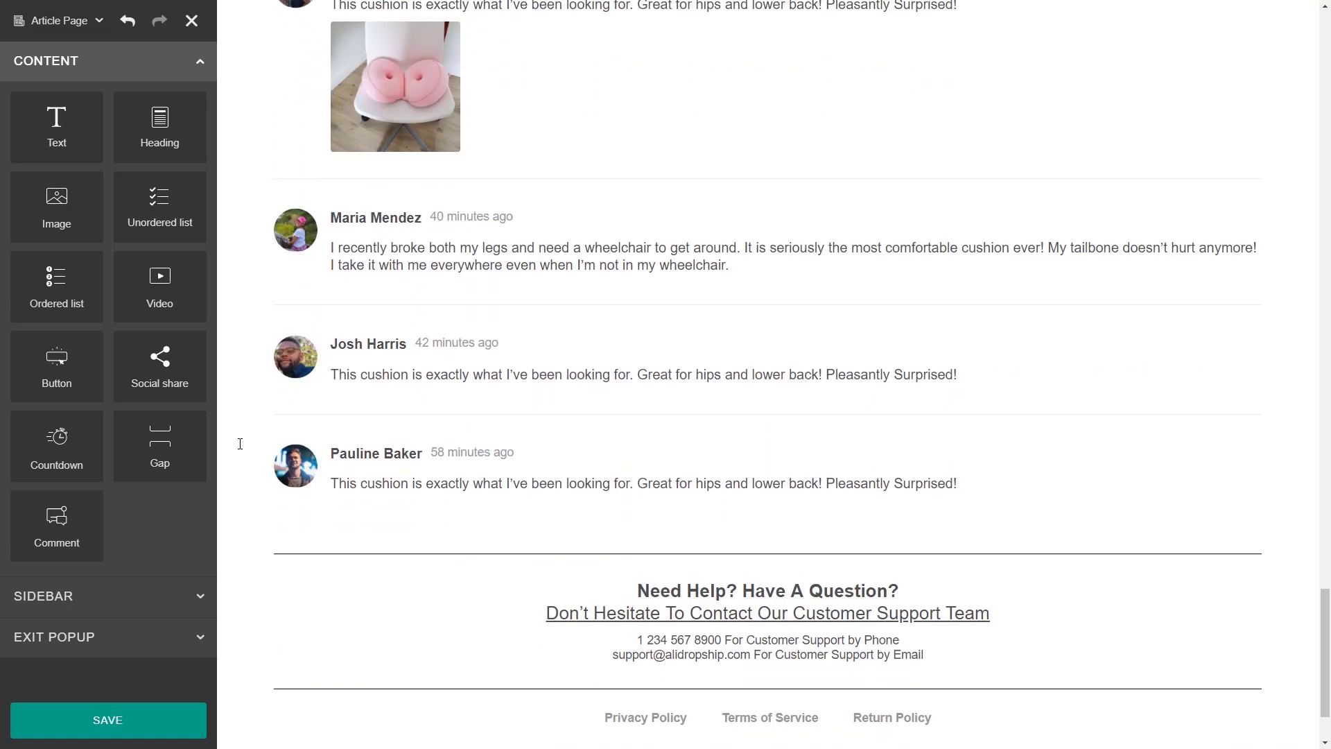
drag(76, 525, 425, 501)
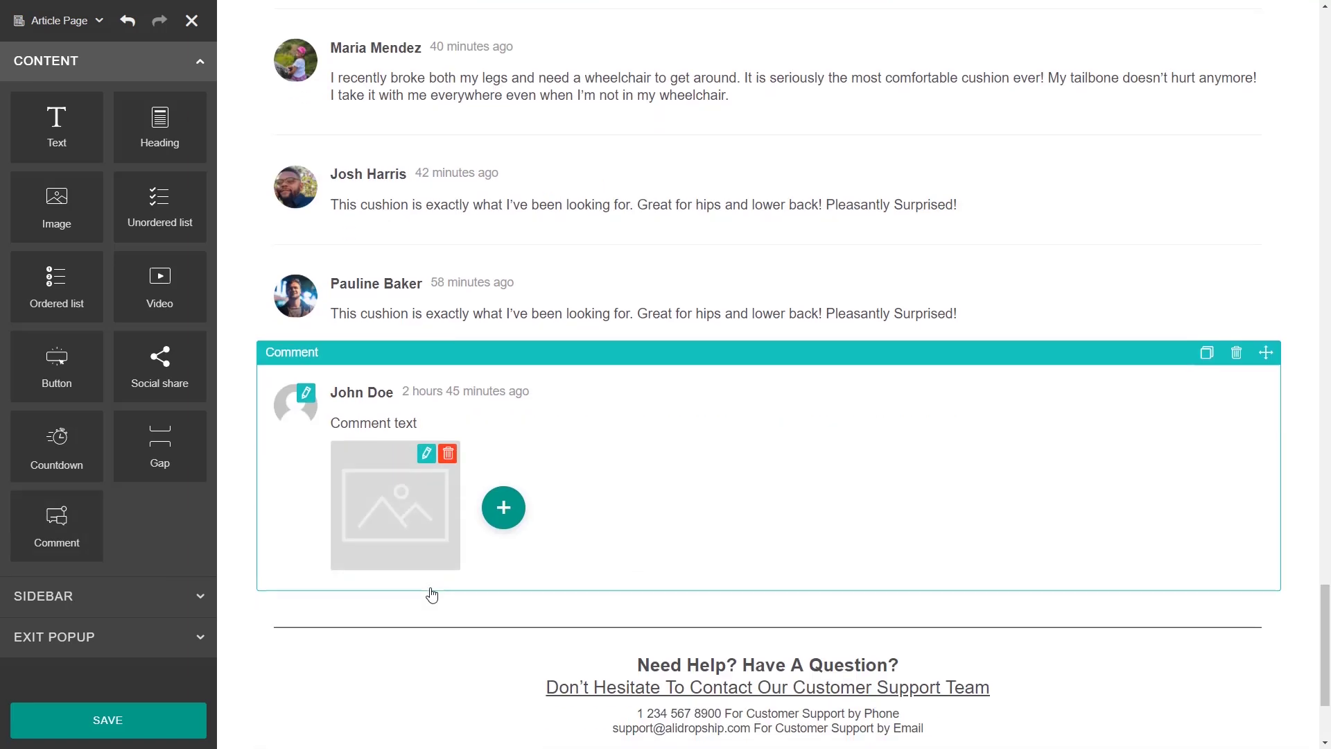
click(1237, 354)
click(97, 21)
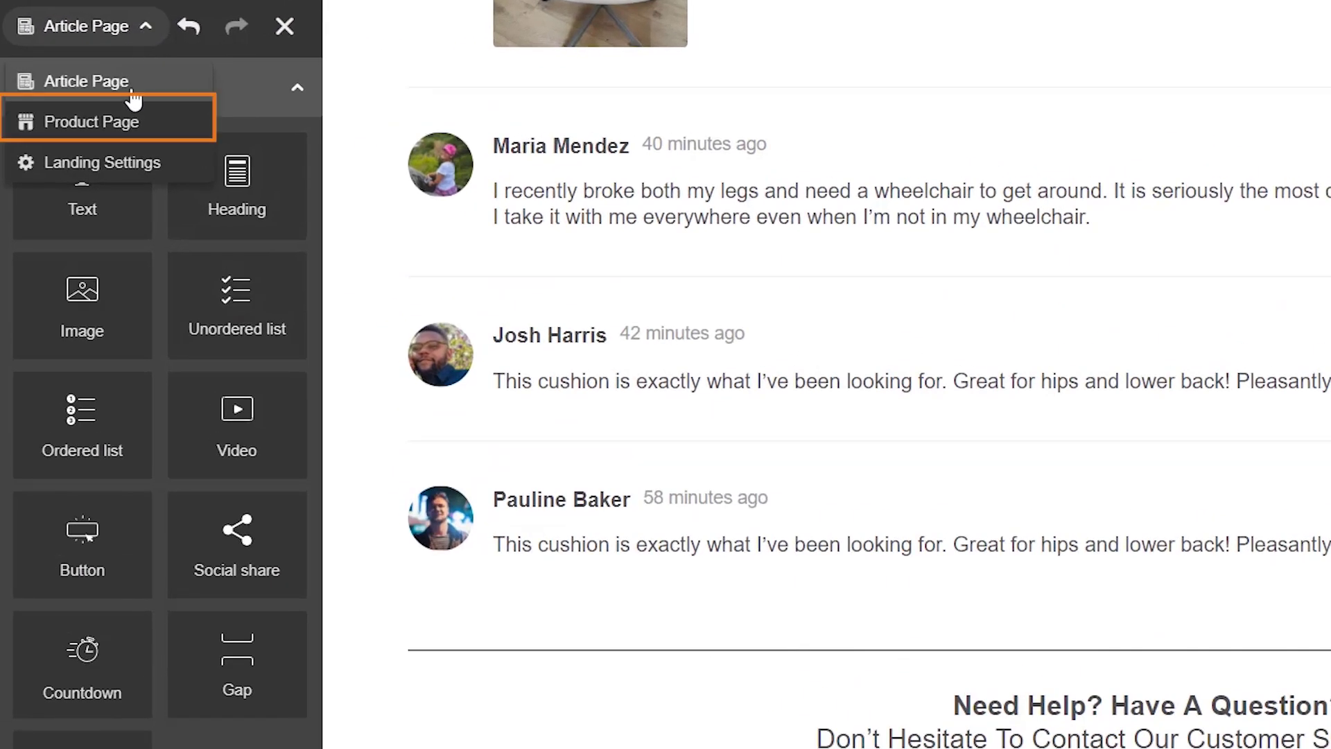
- Switch to the Product Page and toggle the Facebook comments section off and back on
click(87, 90)
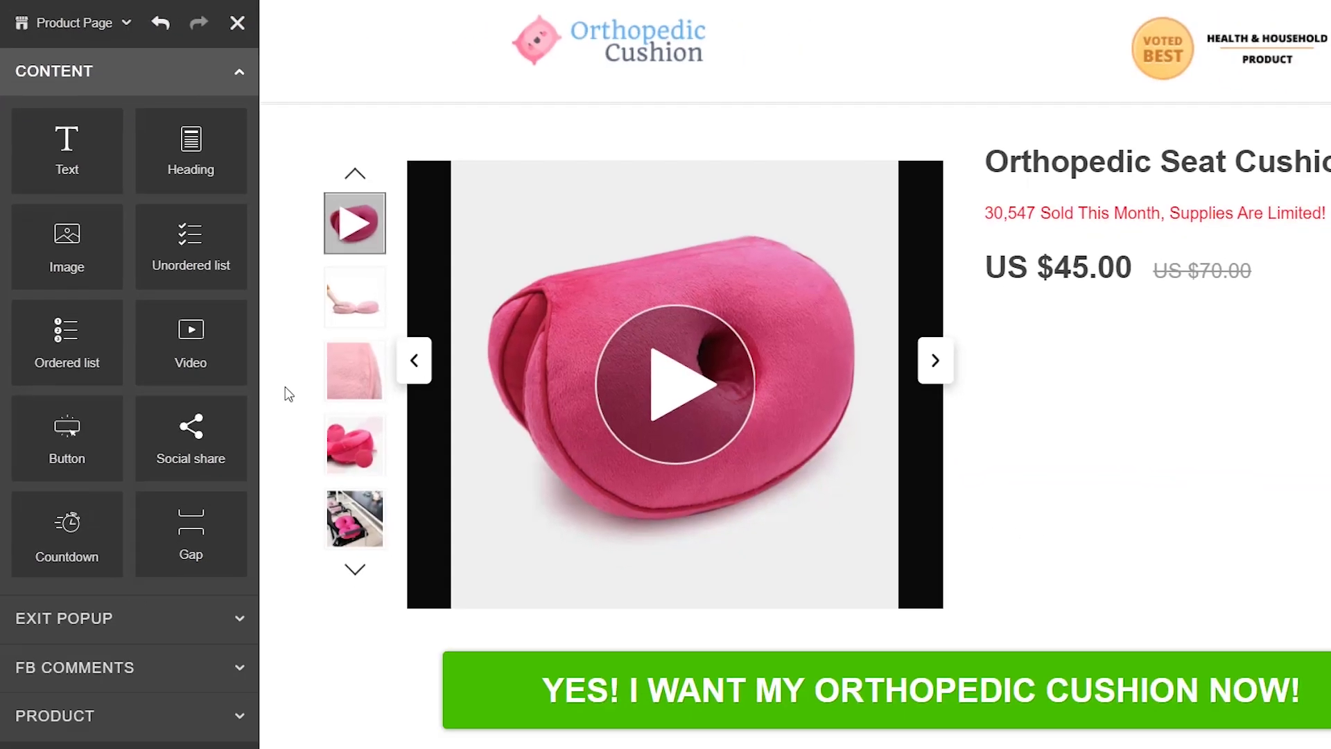
scroll(351, 527, down, 10)
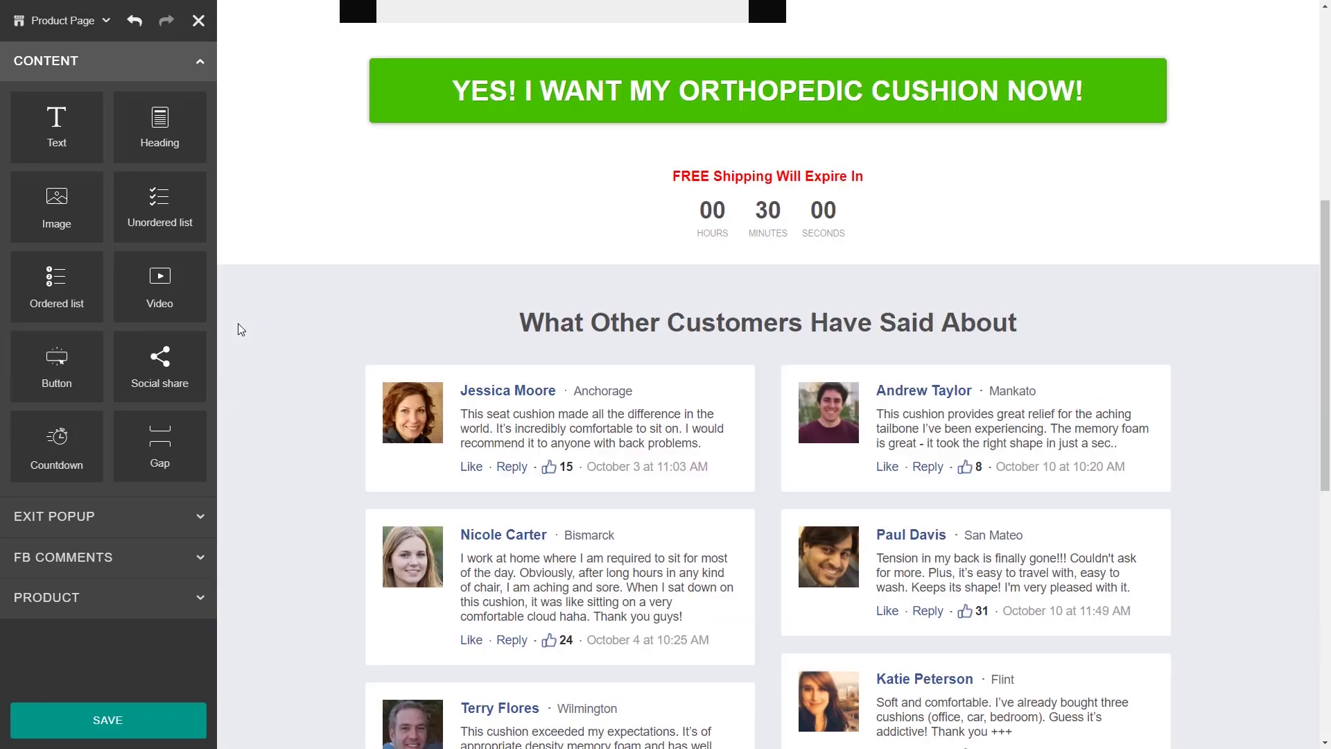
click(201, 557)
scroll(97, 625, down, 1)
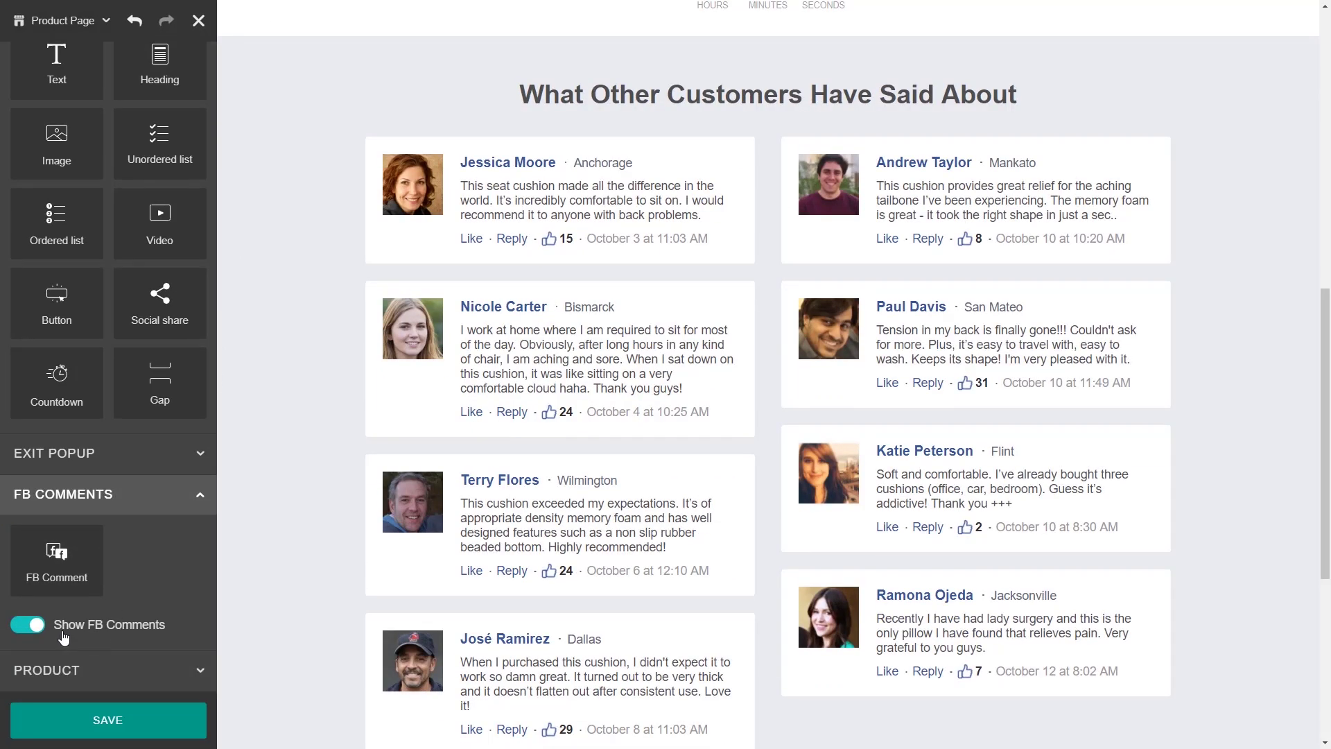
click(28, 624)
click(28, 624)
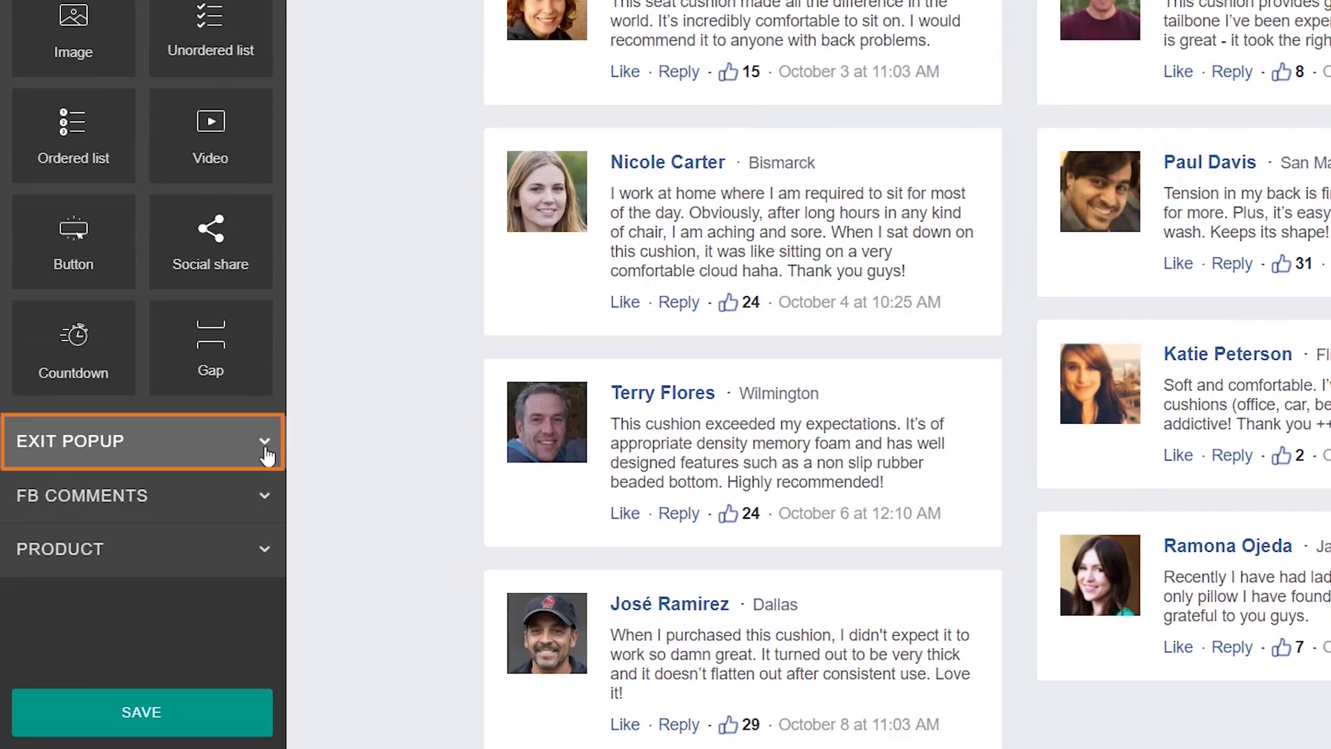
- Change the exit popup's 36% OFF to 40% in the heading and bottom link, then save
click(262, 455)
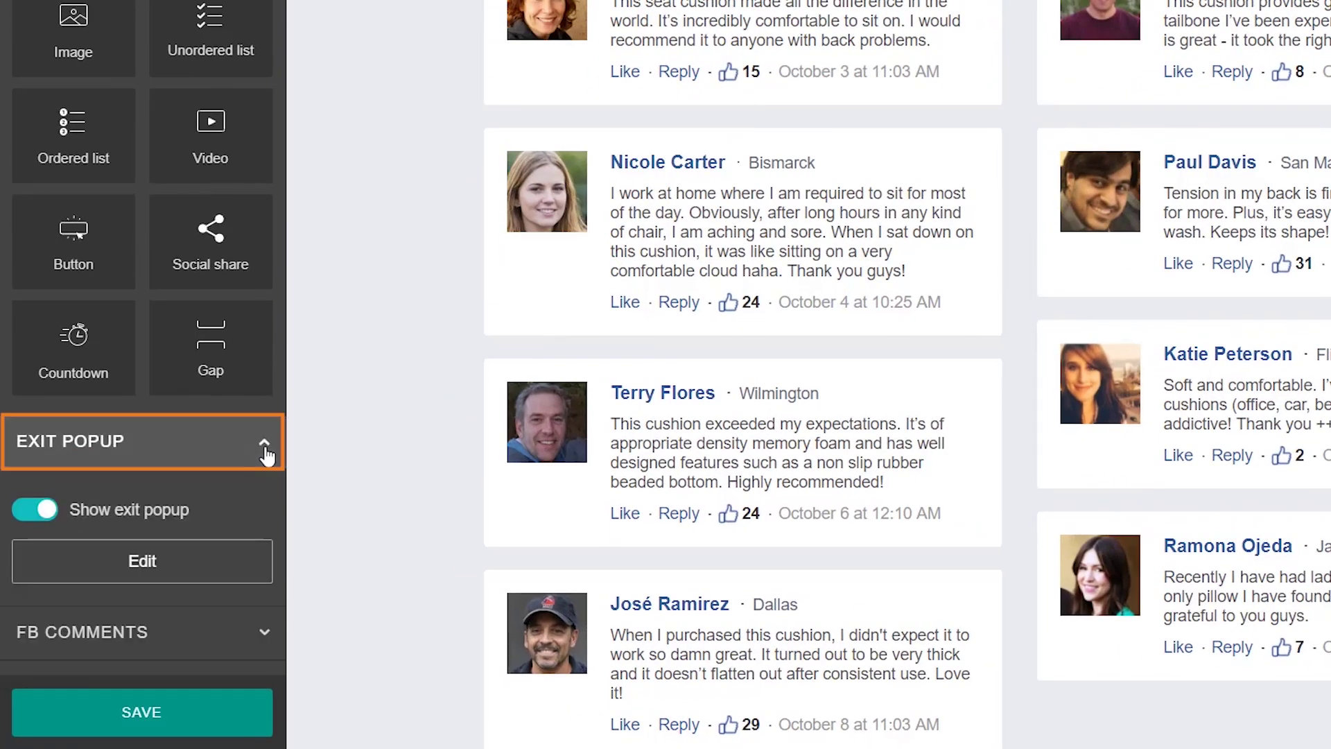
click(224, 559)
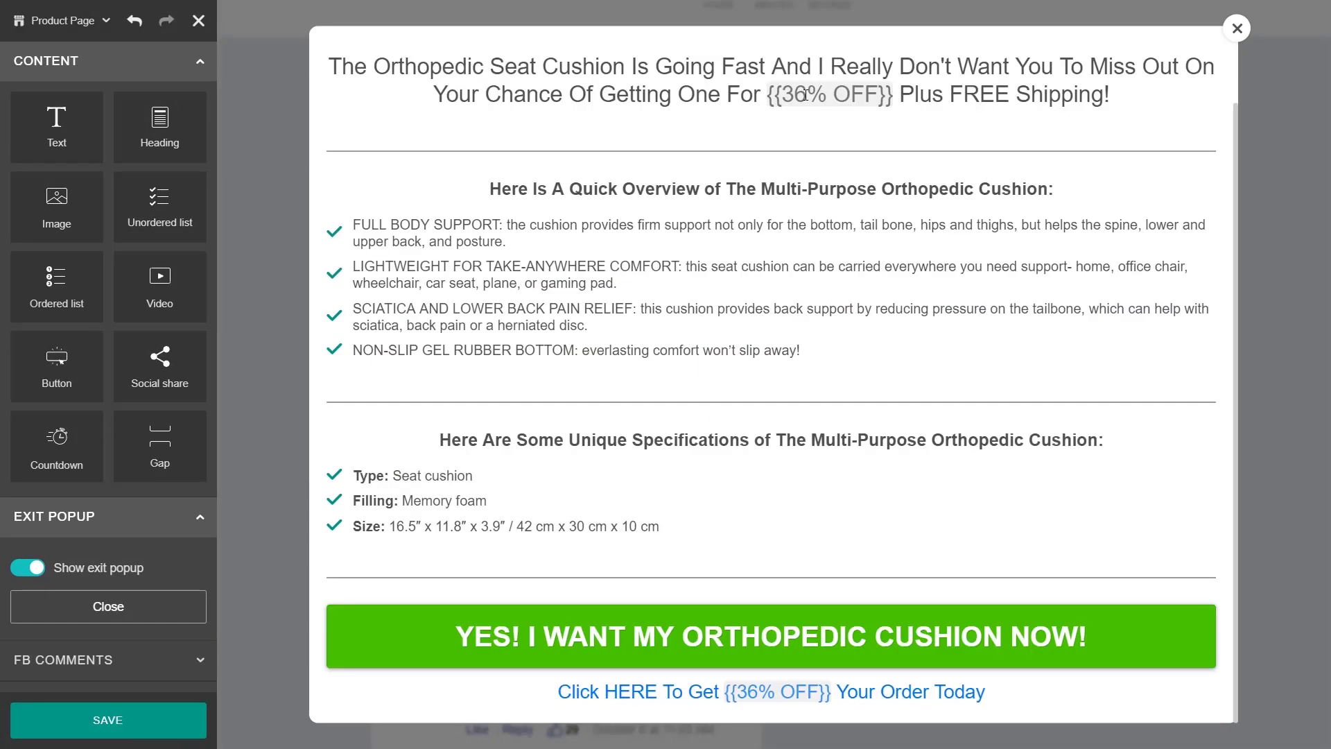
double_click(806, 95)
text(40)
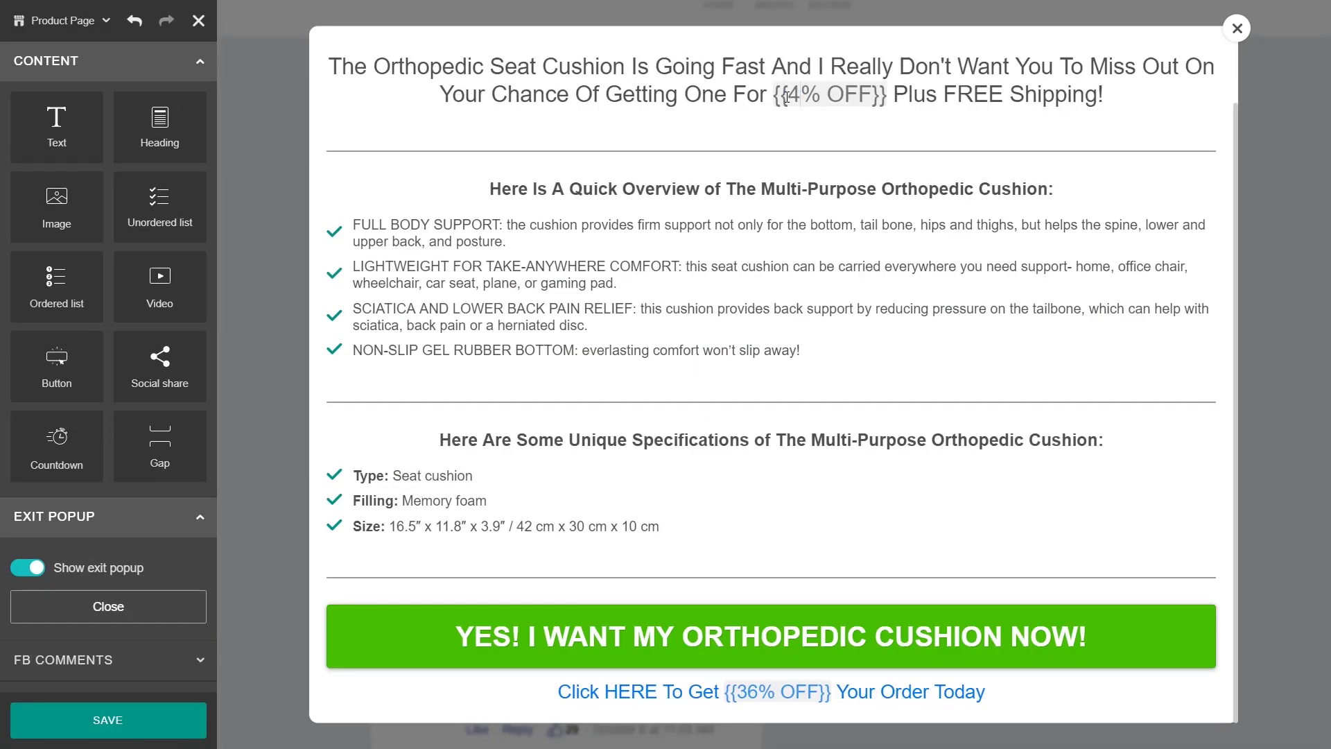
double_click(758, 691)
text(40)
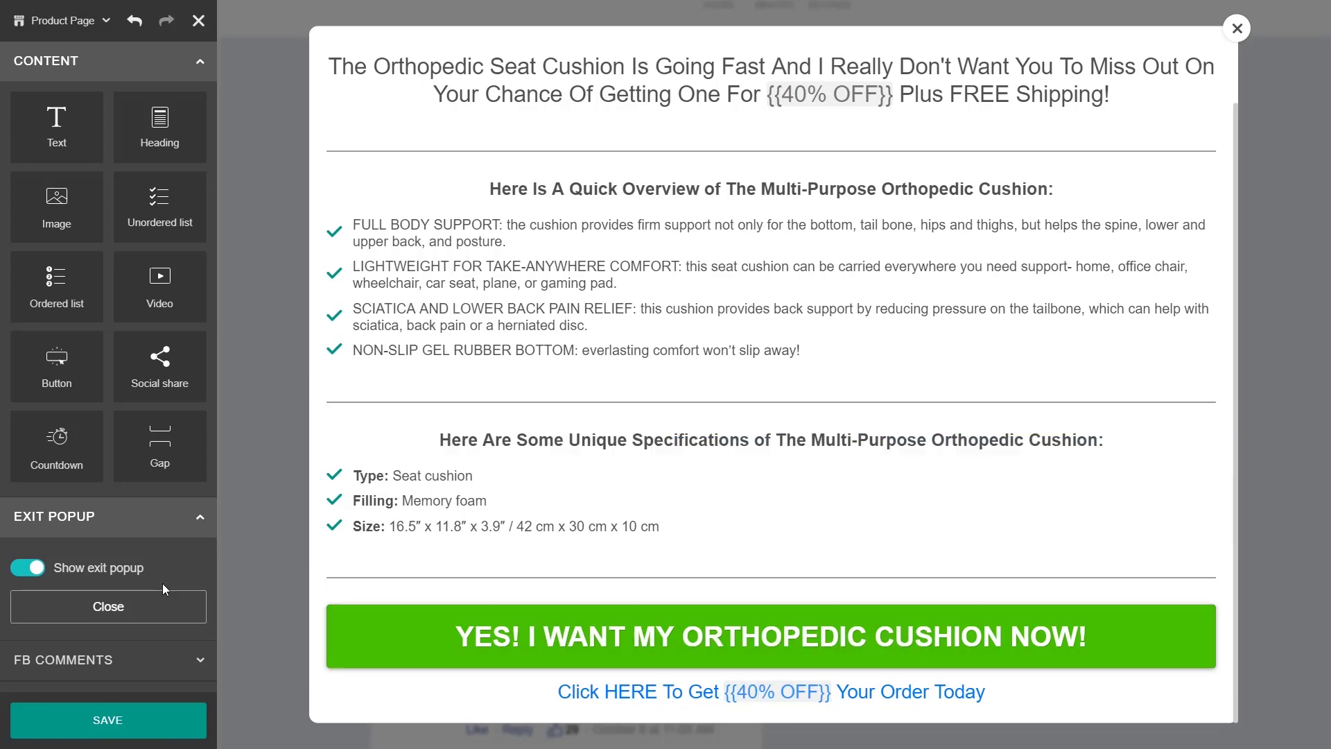
click(164, 603)
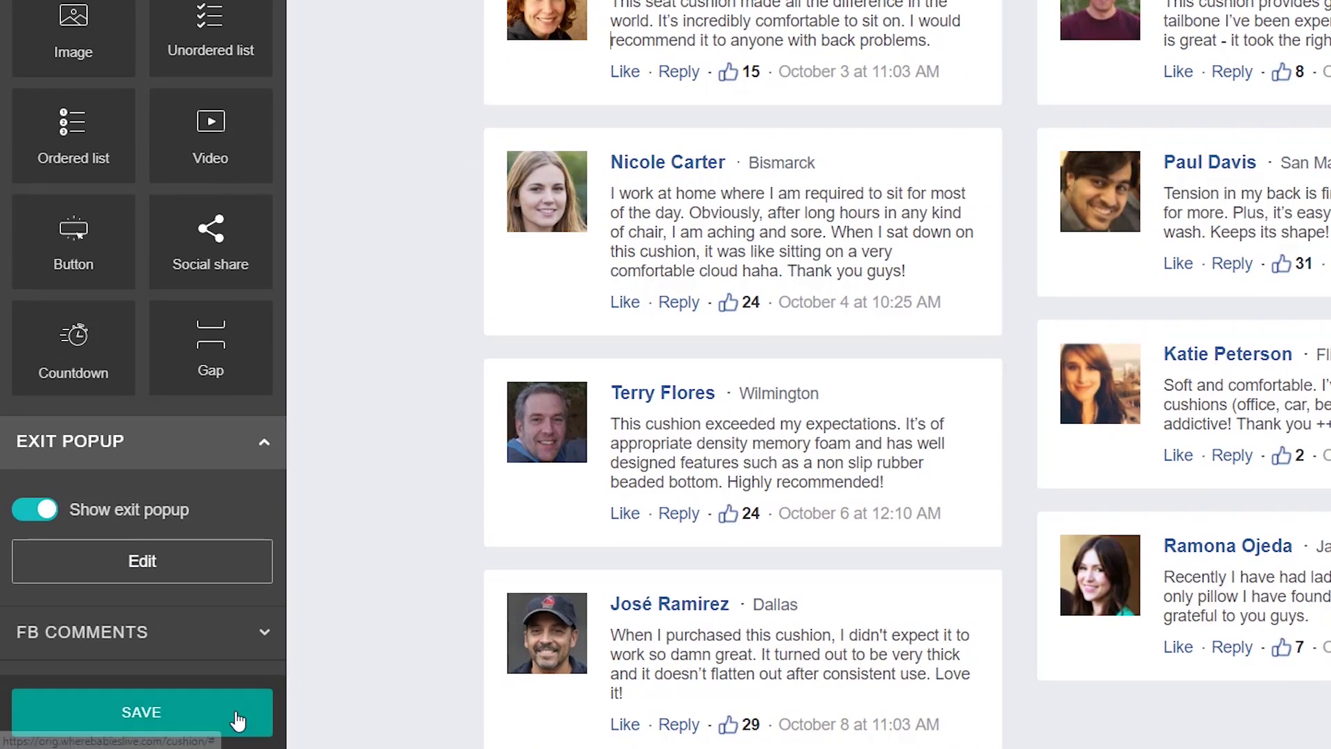
click(181, 720)
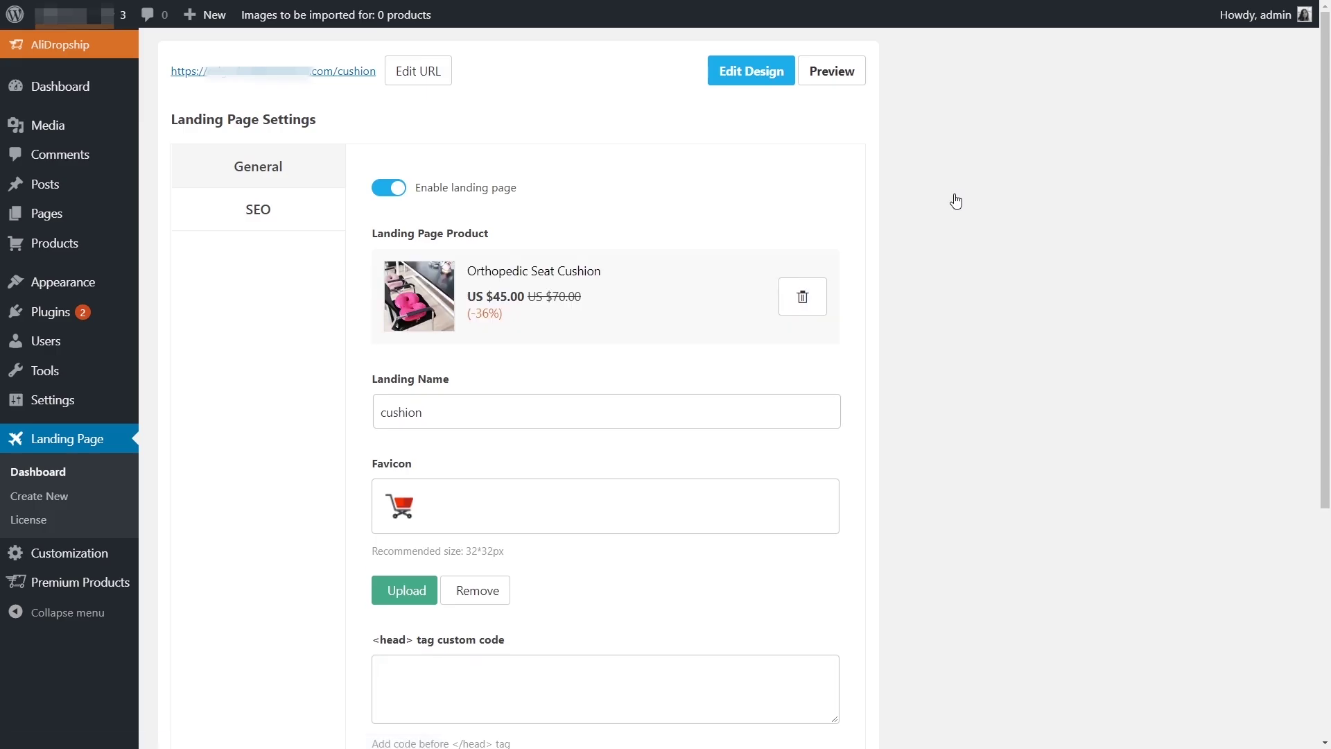
- In the SEO settings, pick the chair photo from the media library for the social sharing image
click(261, 214)
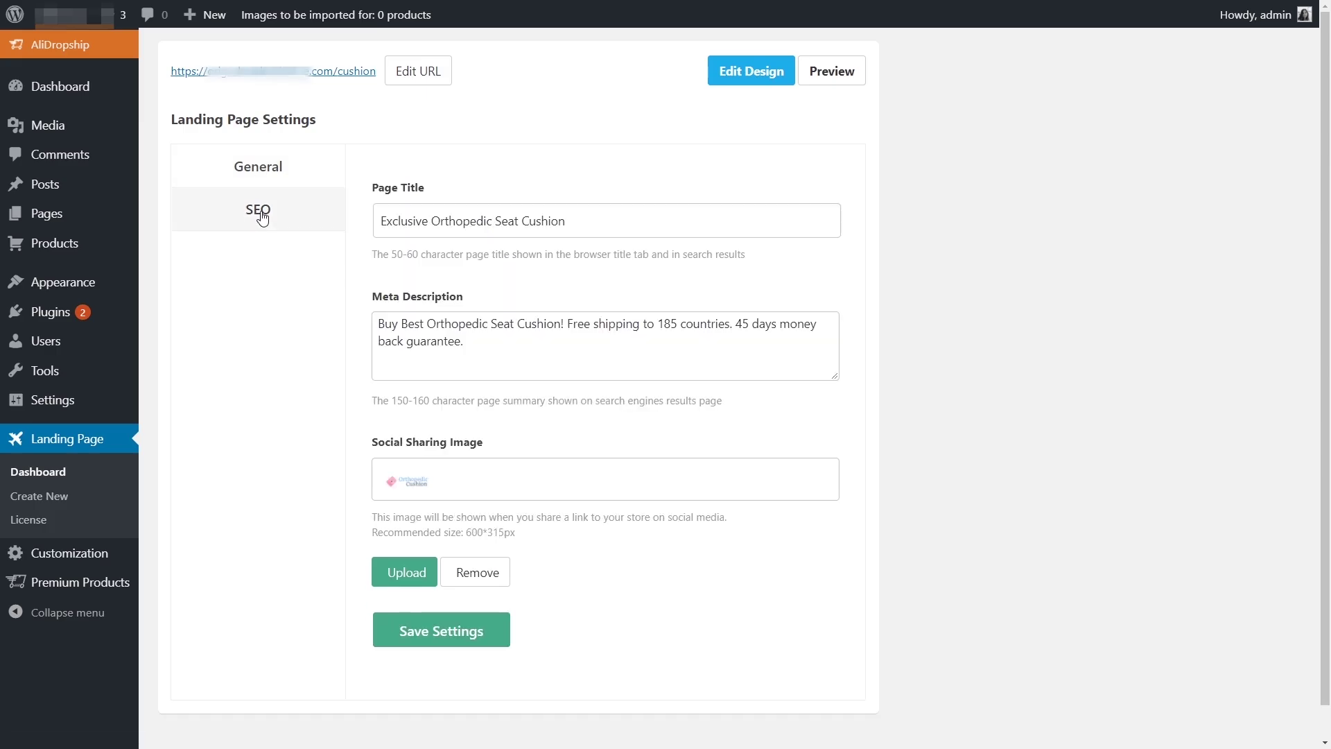
click(406, 572)
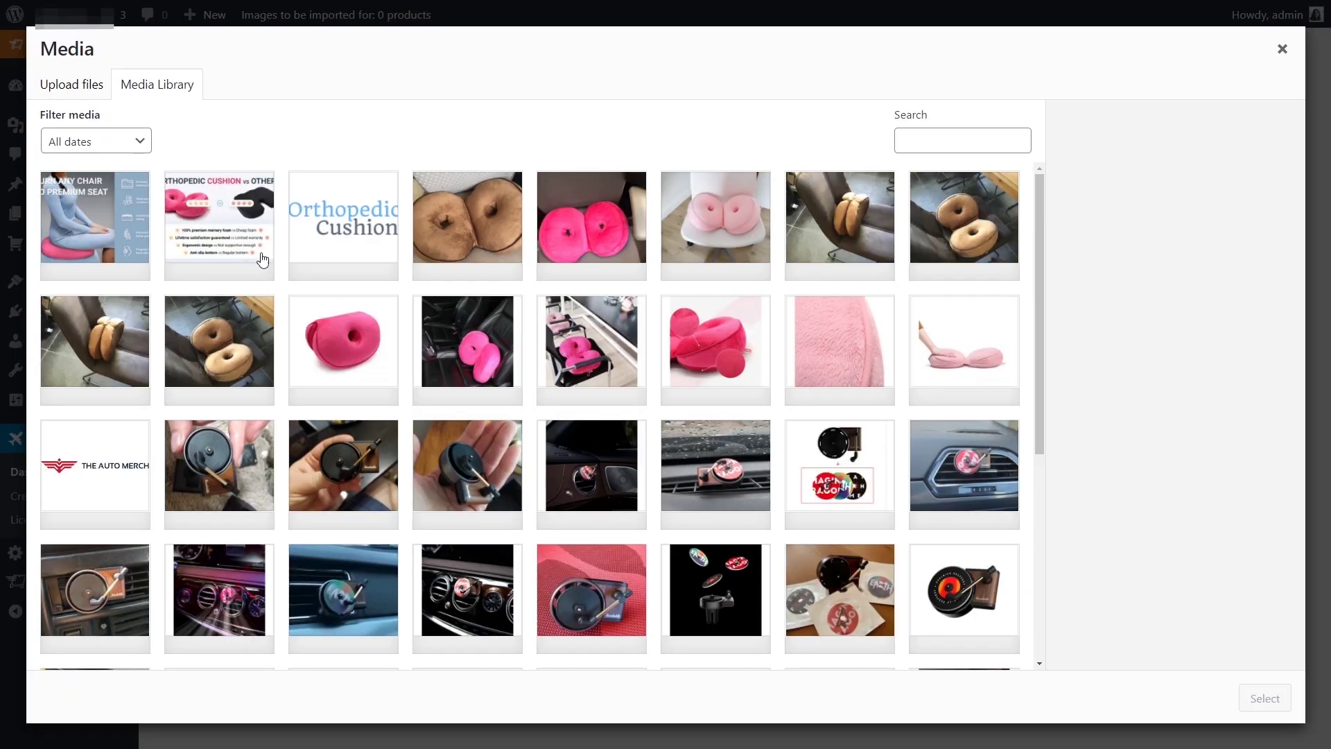
click(261, 258)
click(141, 206)
- Apply the chair image, save the SEO settings, and paste the landing page link into a Facebook post
click(1248, 702)
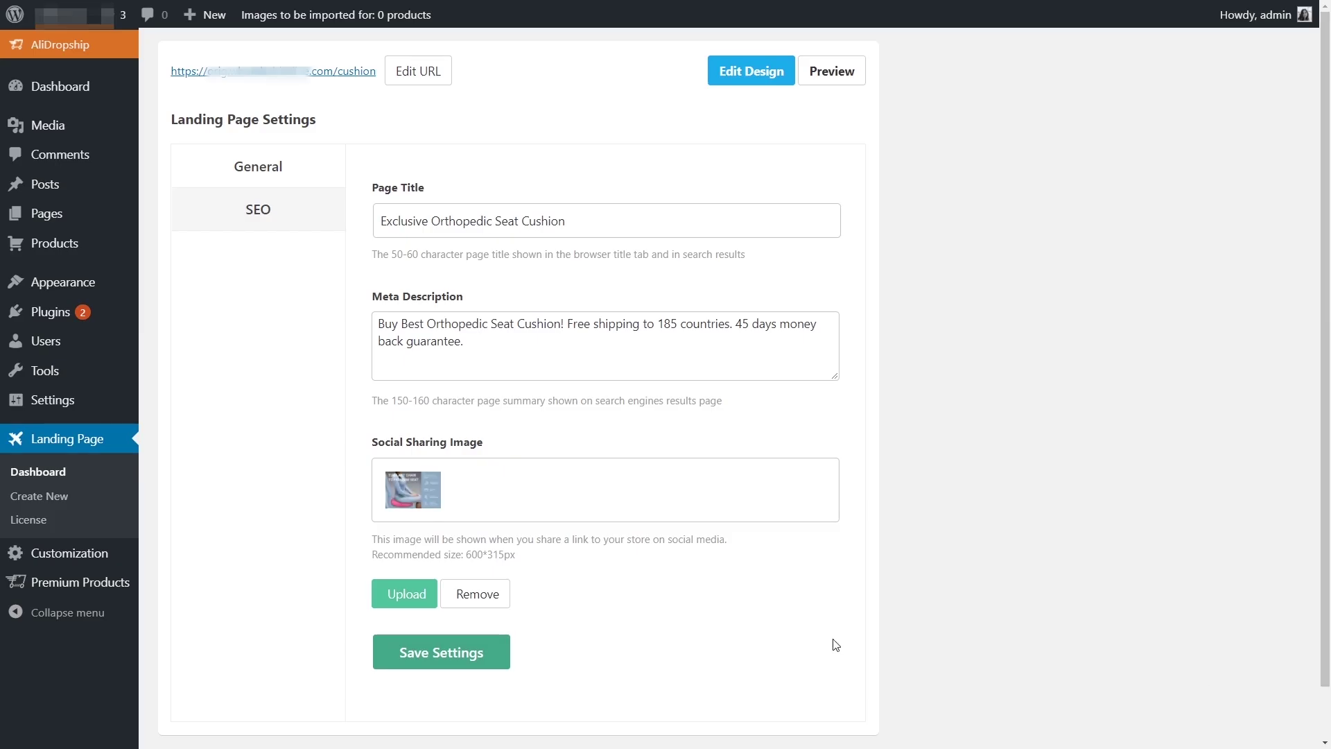
click(476, 660)
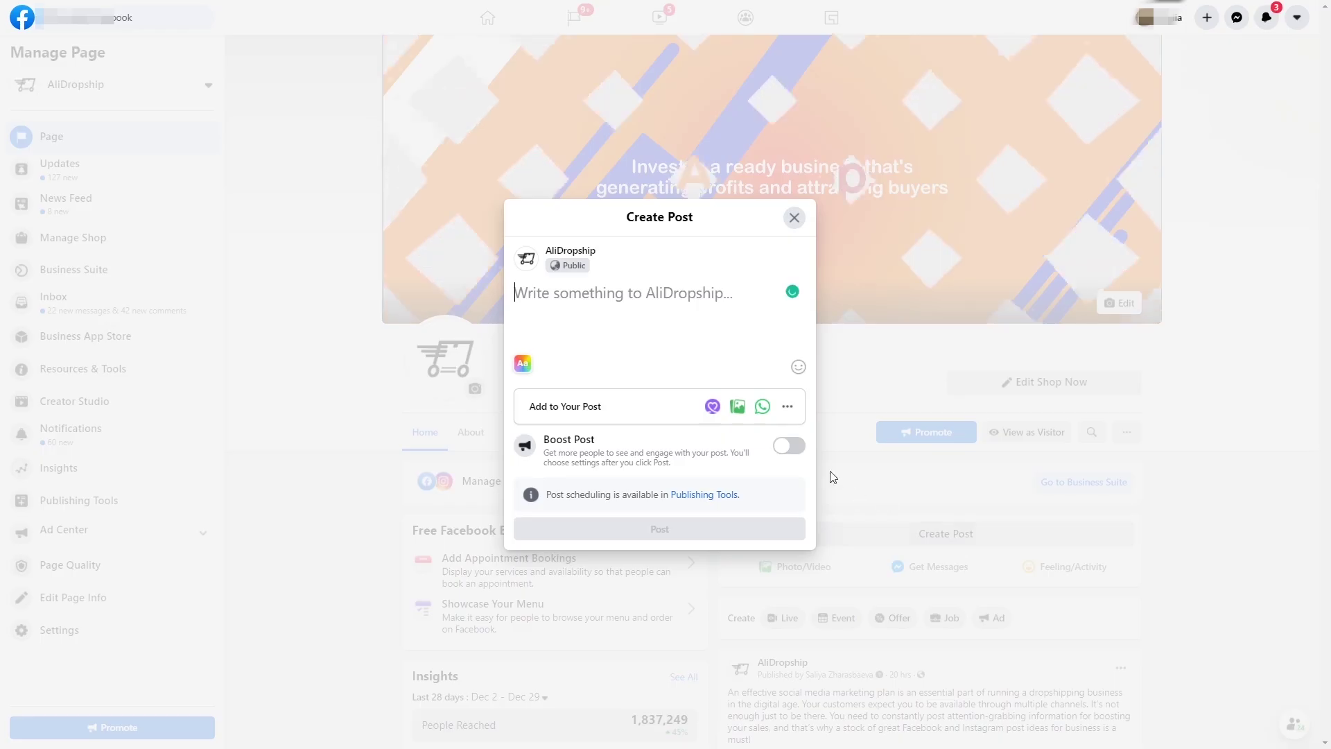
text(https://orig.wherebabieslive.com/cushion/)
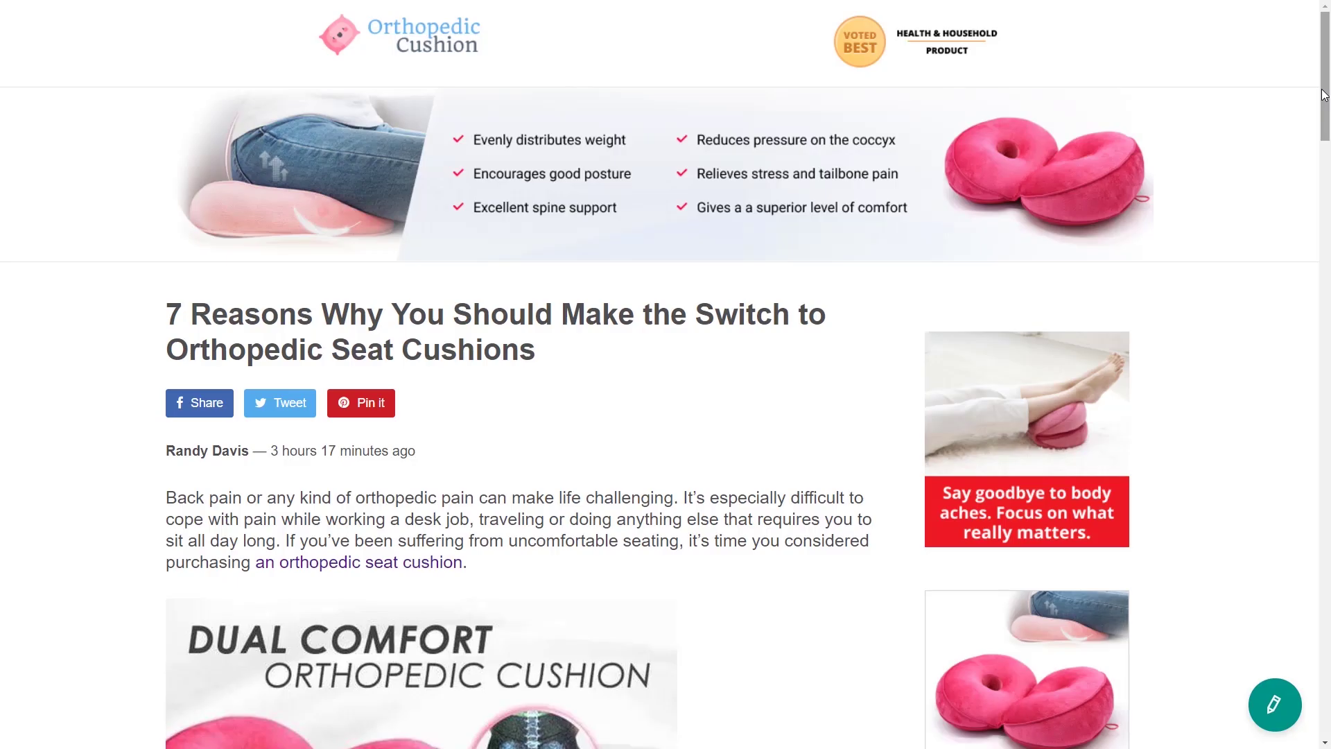
scroll(1323, 95, down, 10)
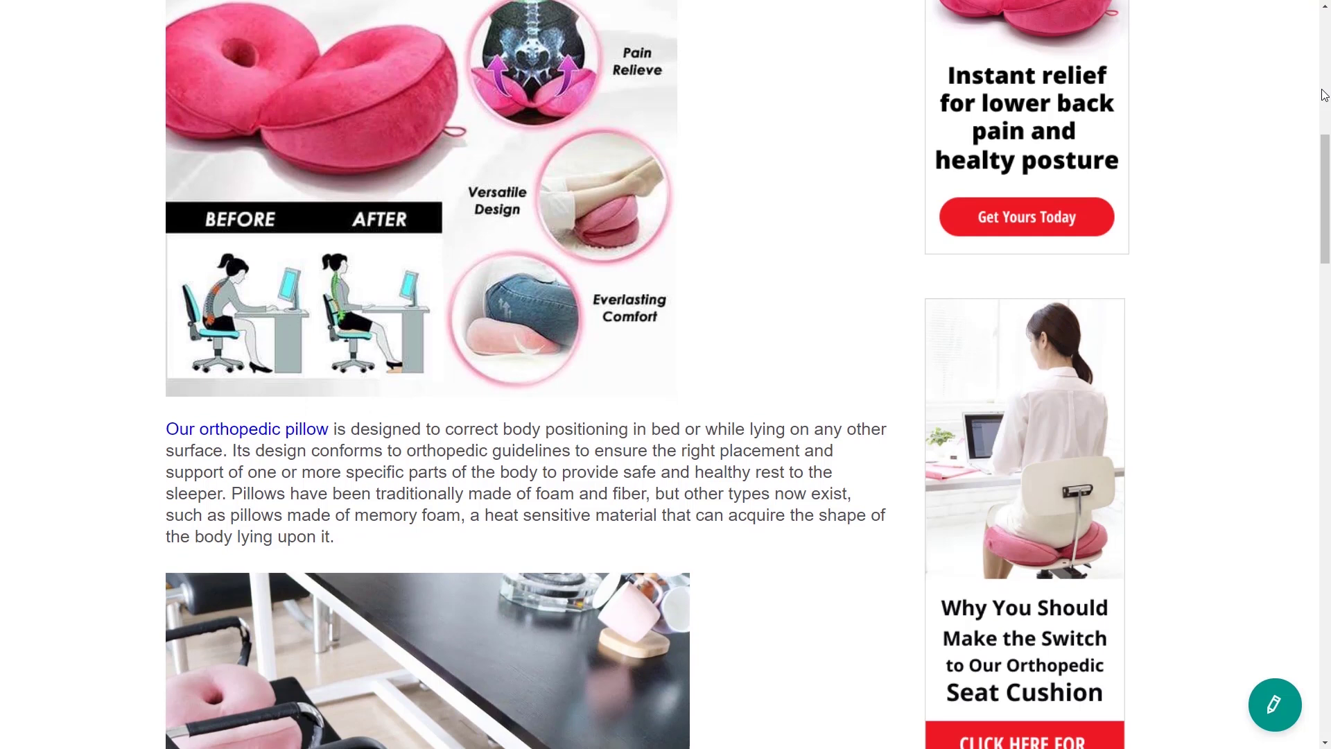
scroll(1323, 95, down, 10)
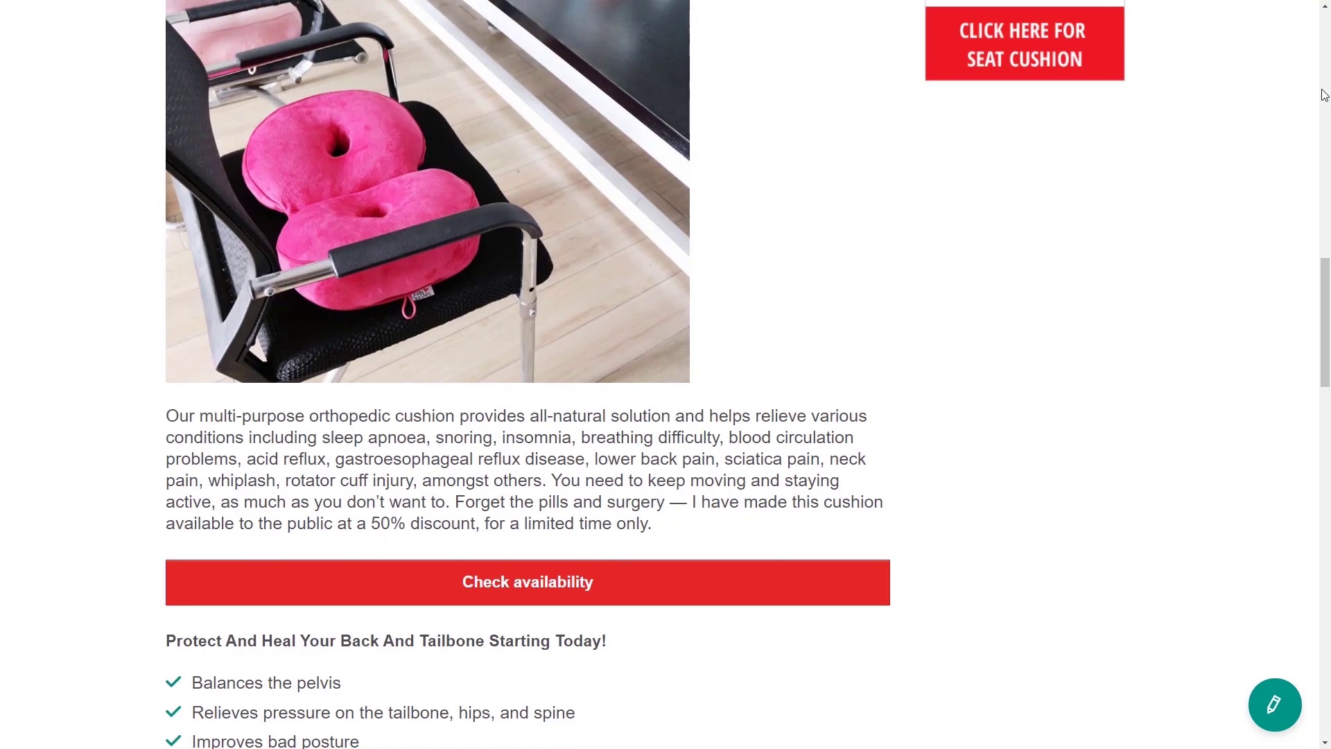
scroll(1323, 95, down, 10)
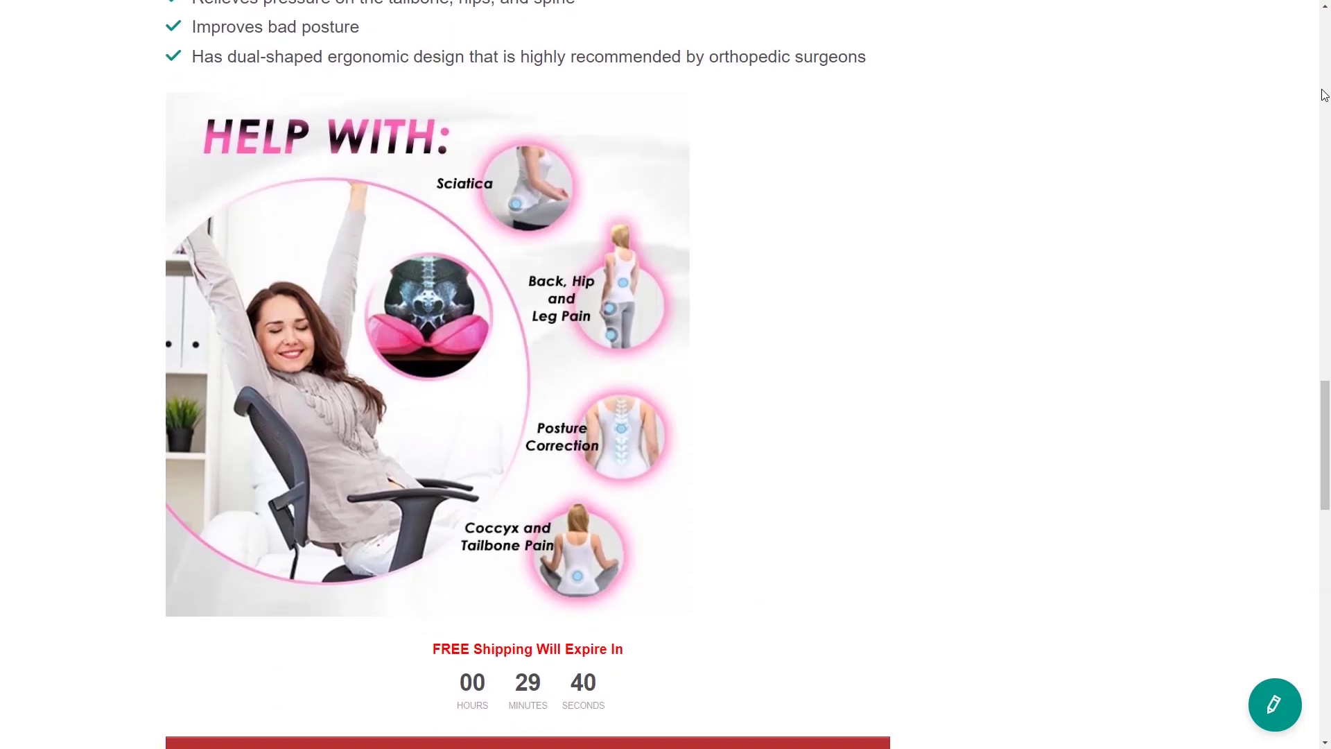
scroll(1323, 95, down, 10)
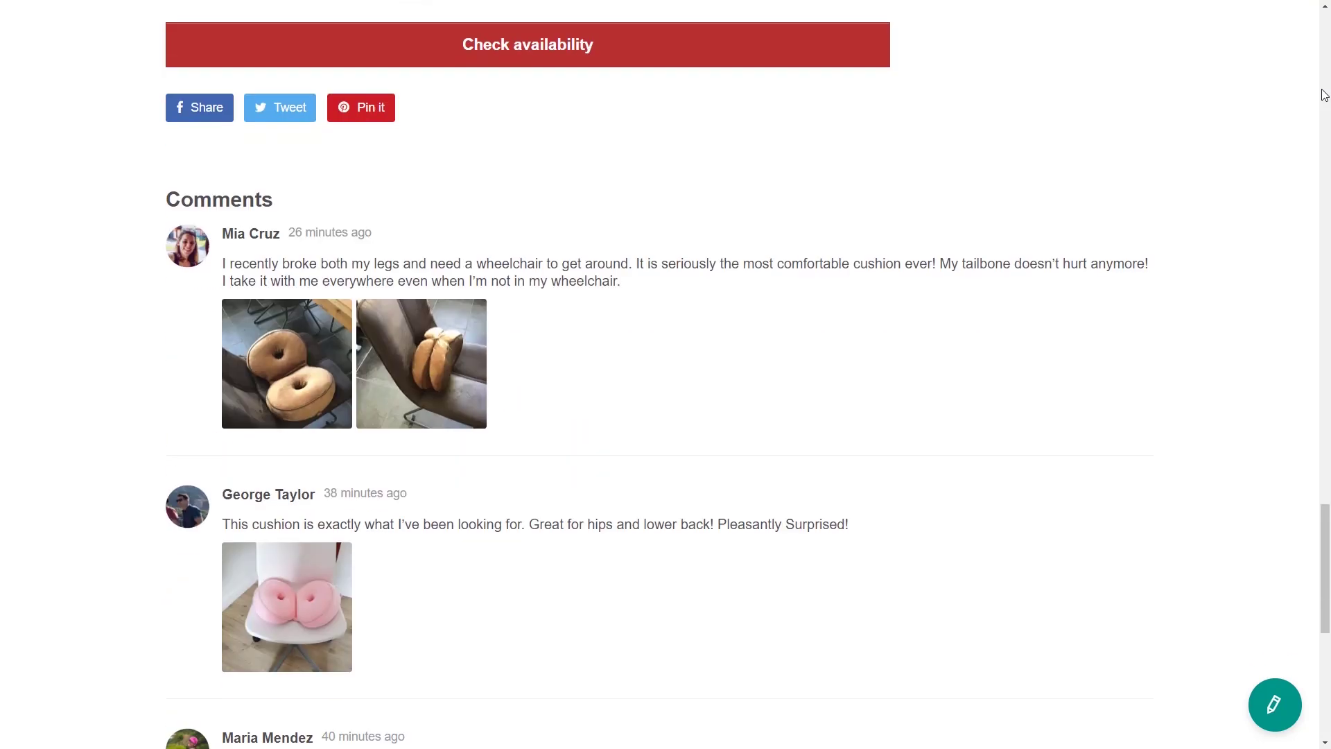